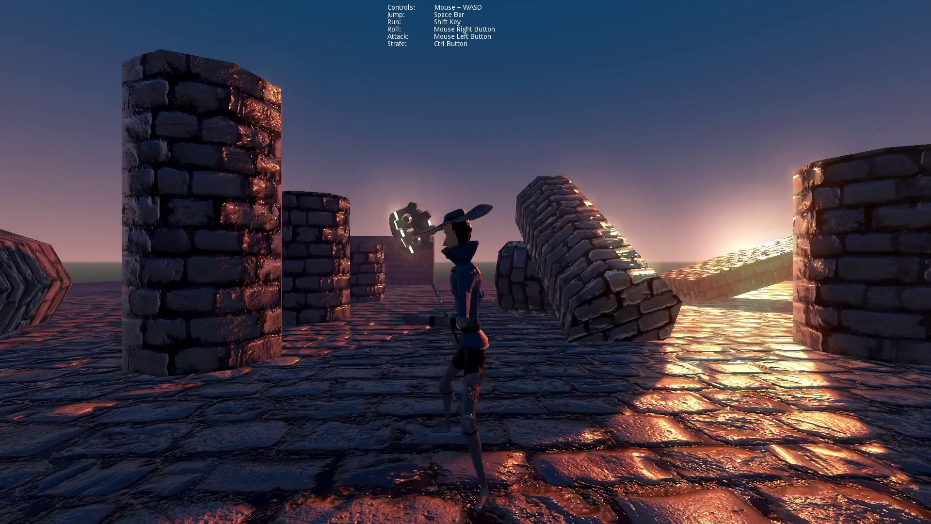
Play-test the third-person character by running past the brick pillars and rolling twice across the open floor.
key(w)
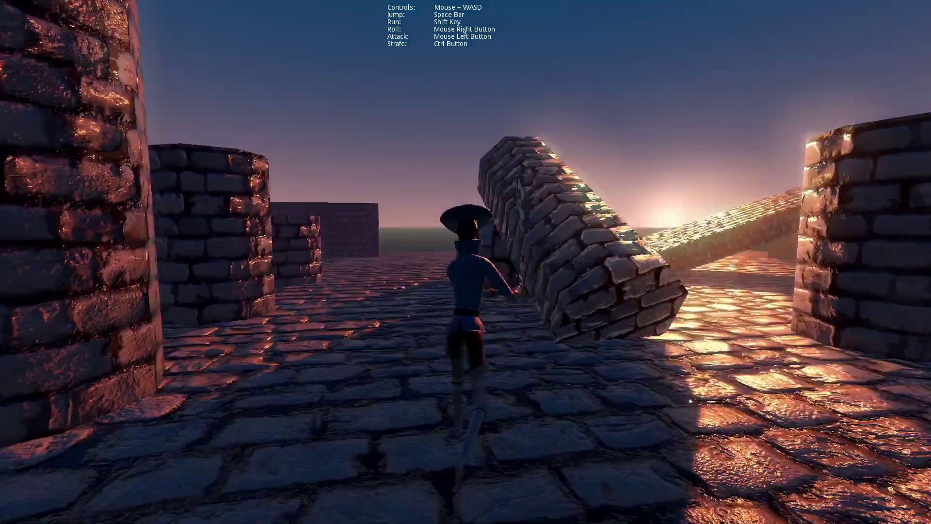
key(w)
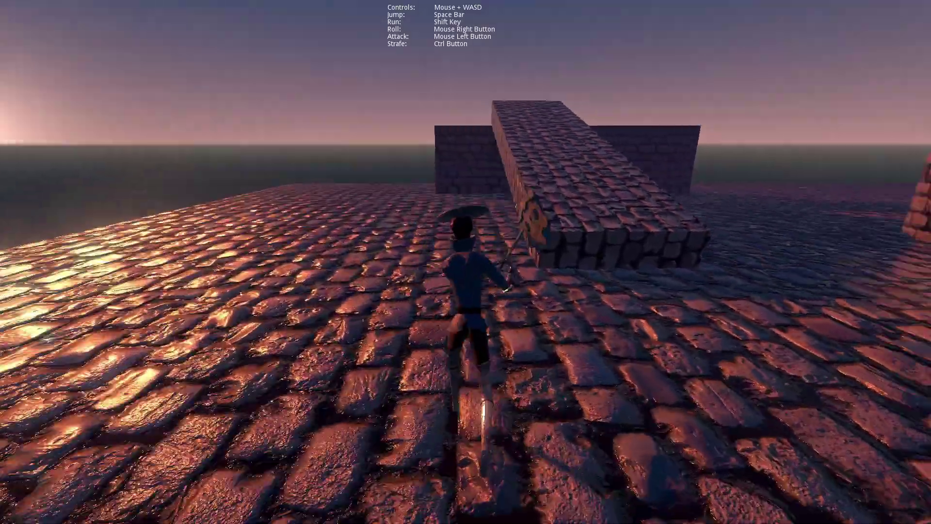
key(w)
right_click(466, 262)
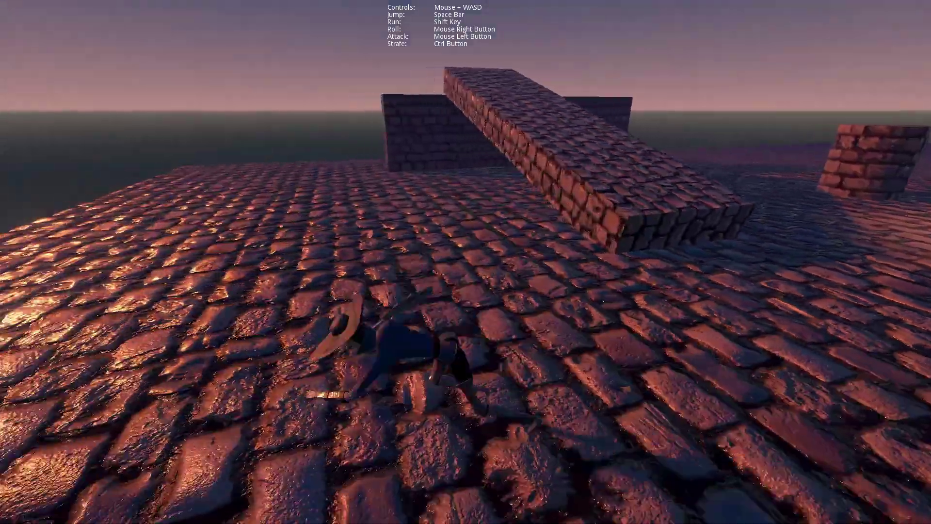
right_click(466, 262)
key(w)
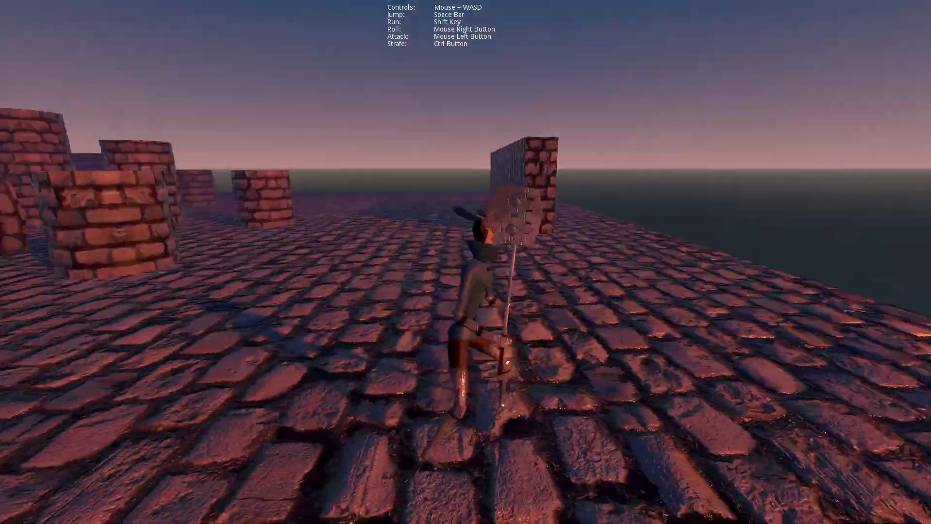
Test the character's attack swings on the open floor, including an attack combined with a roll.
click(466, 262)
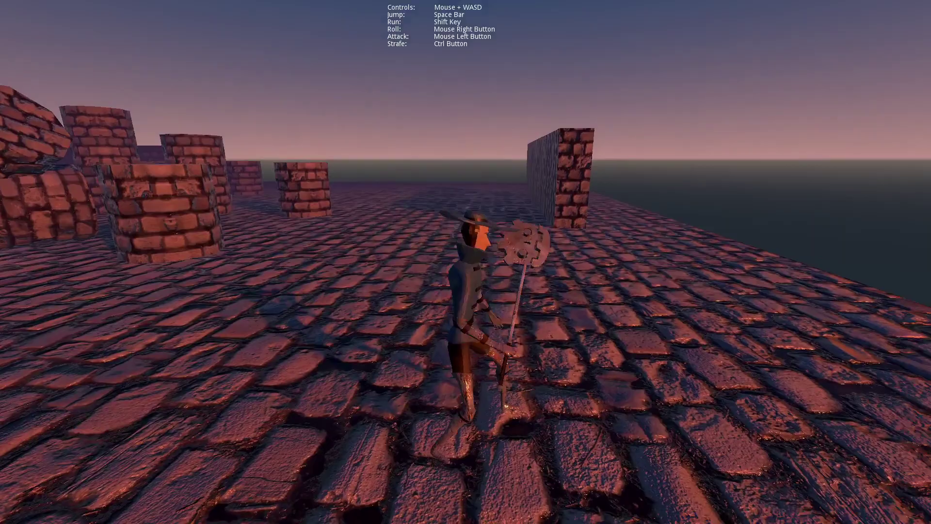
click(466, 261)
right_click(466, 262)
click(466, 262)
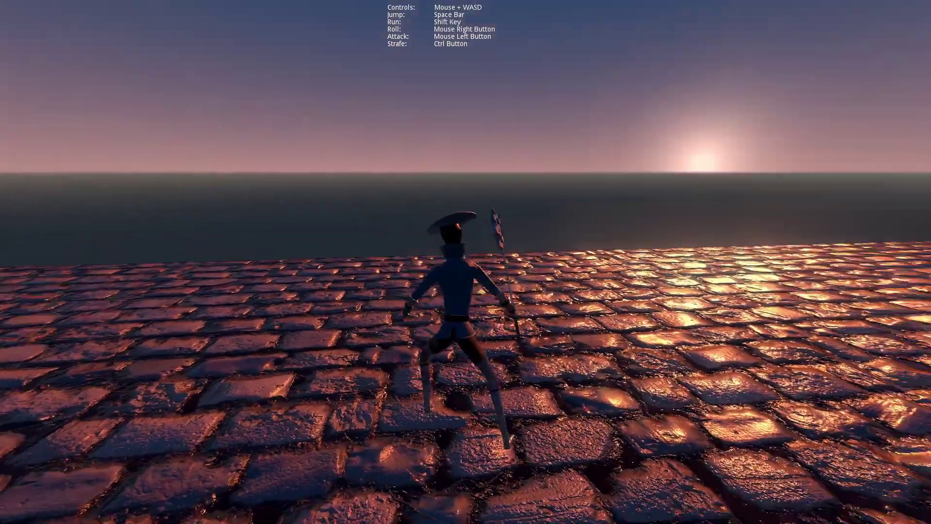
click(466, 262)
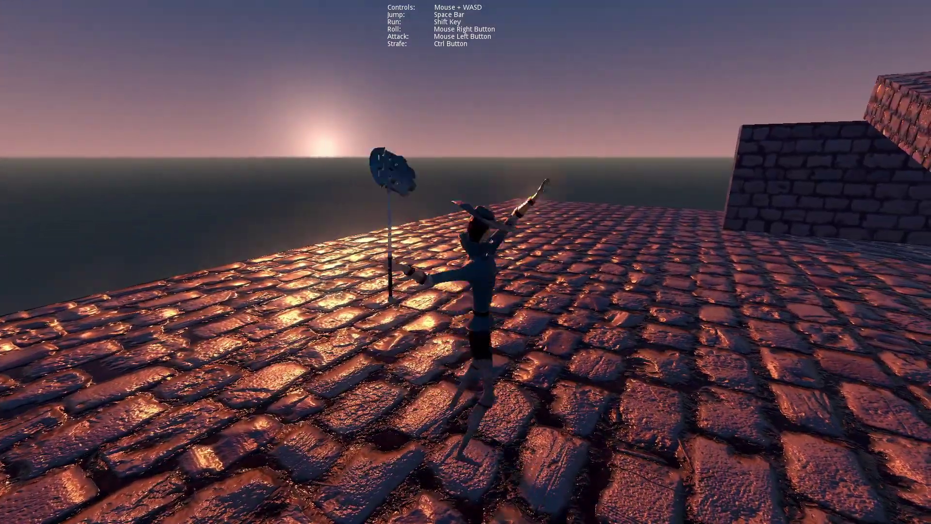
click(466, 262)
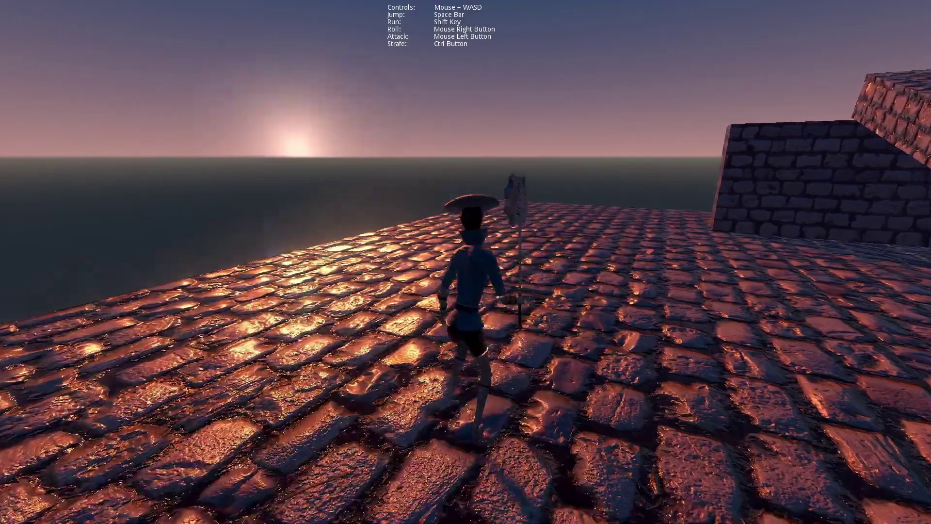
click(465, 262)
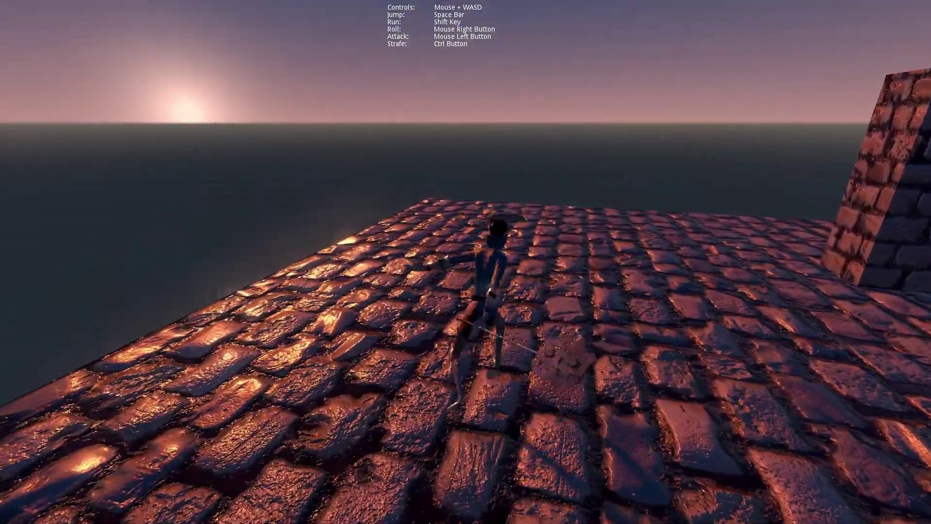
Run the character along the floor's edge past the low pillars, rolling on the way towards the long wall.
key(w)
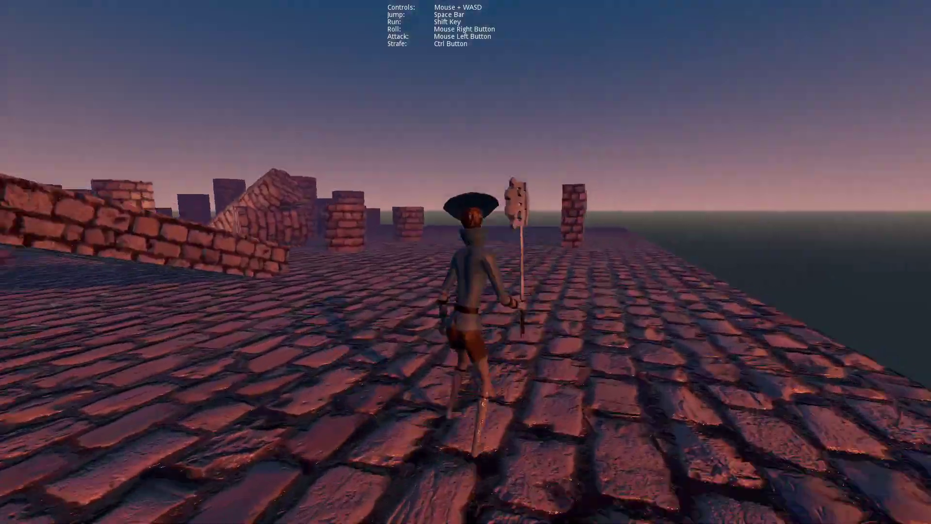
key(w)
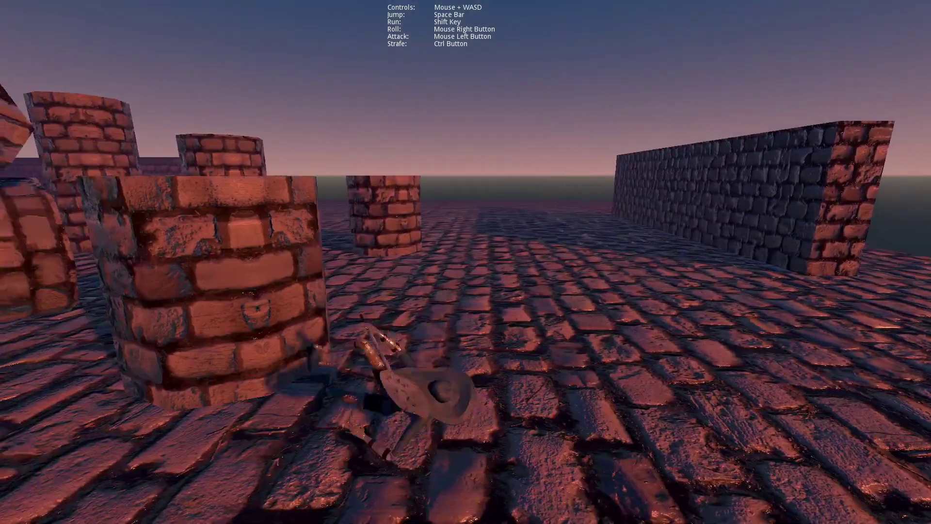
key(w)
right_click(465, 262)
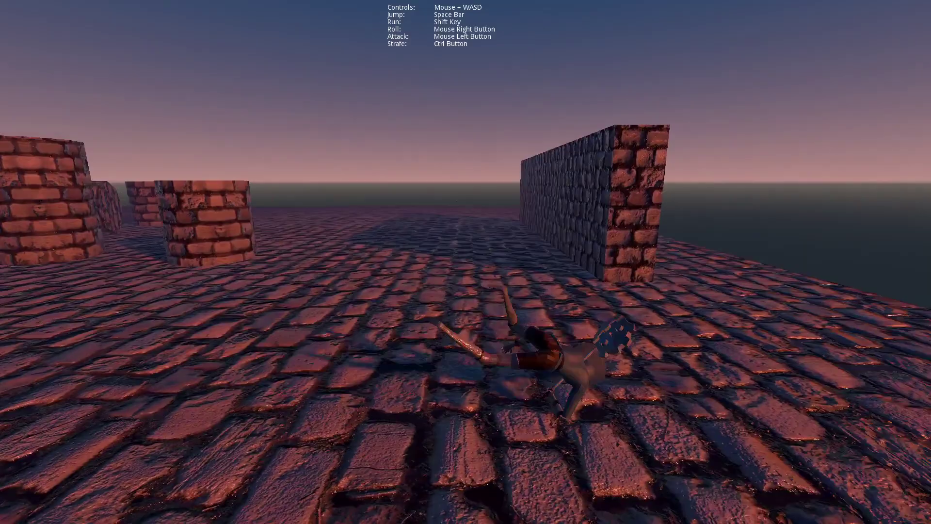
key(w)
key(w)
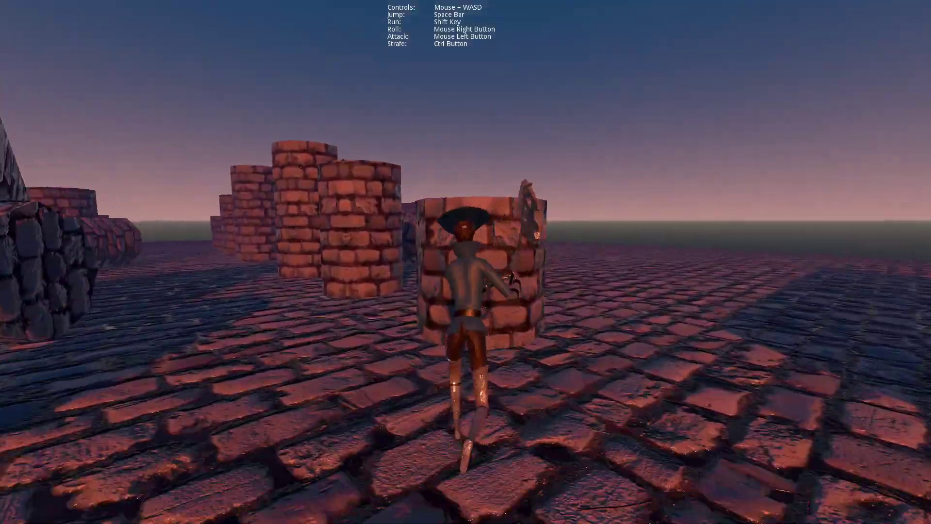
Test the character's jumps at the low pillar and run up the sloping ramp.
key(space)
key(w)
key(space)
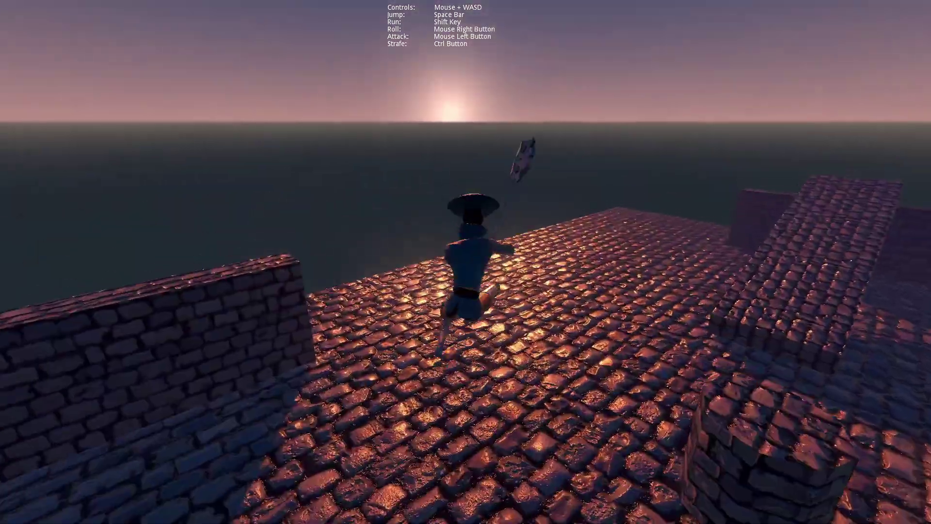
key(w)
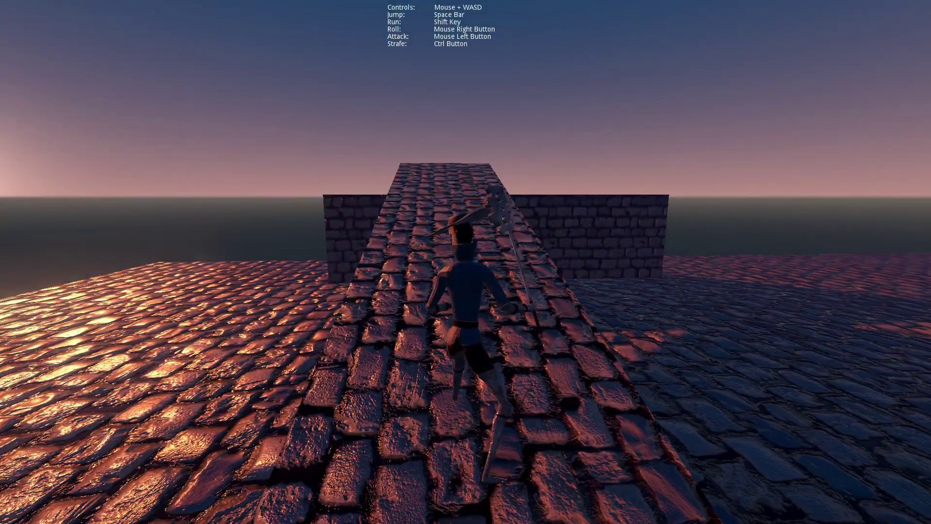
key(w)
key(s)
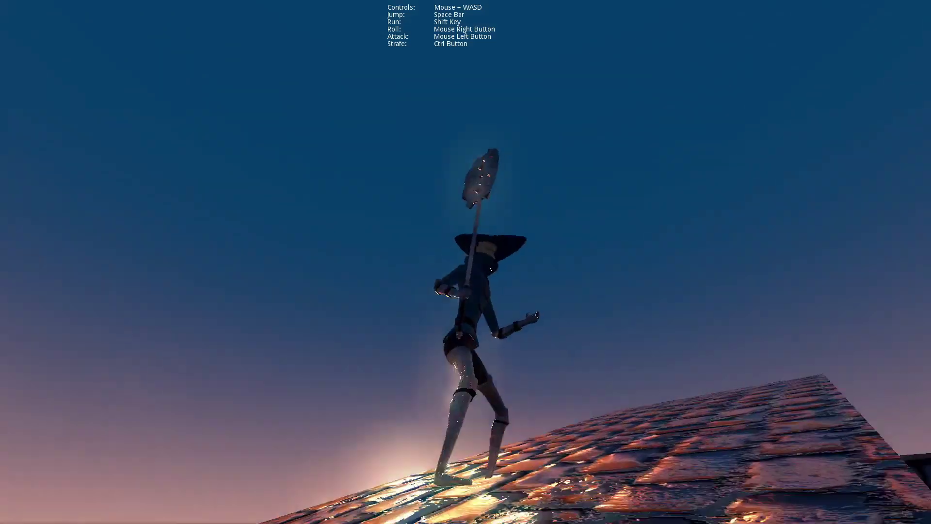
Check the character's movement from low camera angles on the ramp and floor, including turning back and attacking.
key(w)
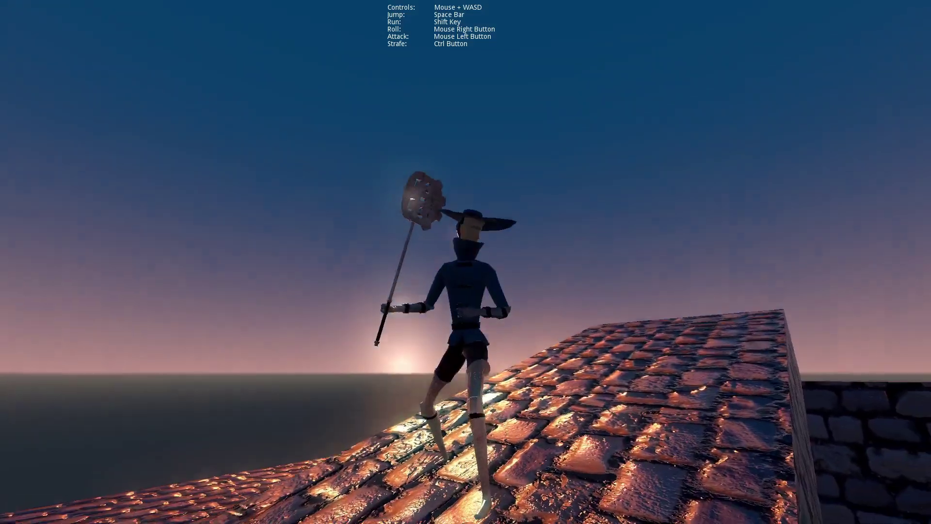
key(w)
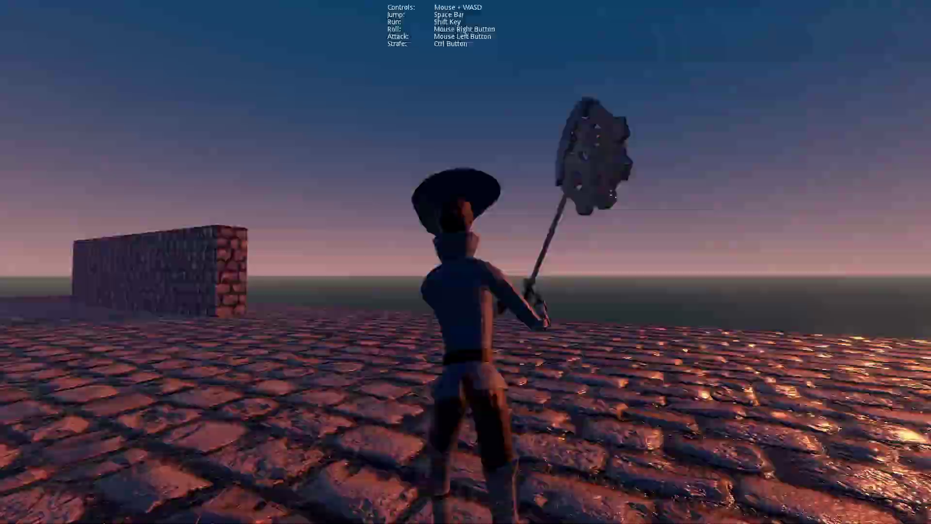
key(w)
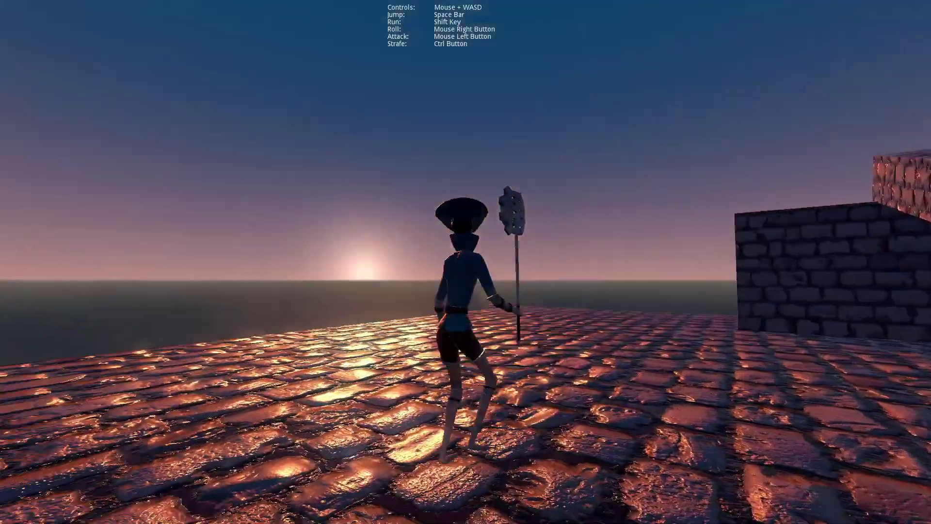
key(w)
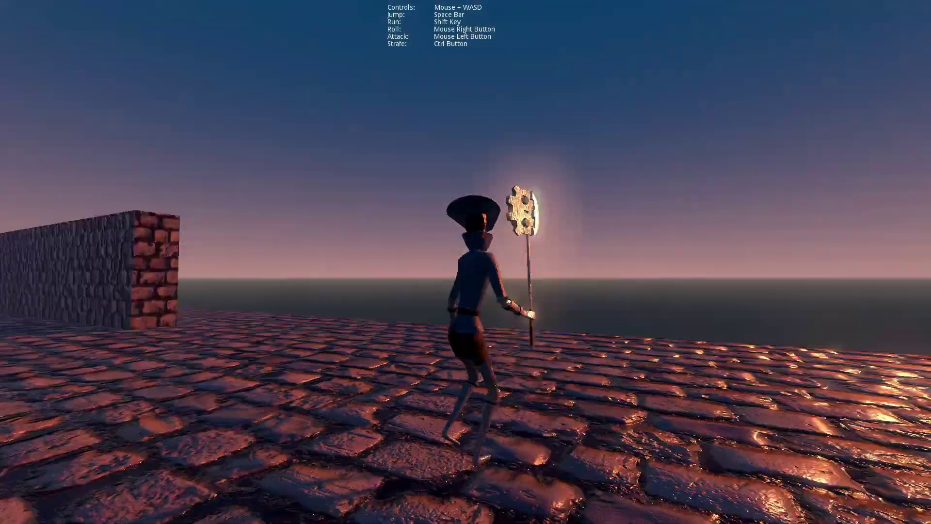
key(w)
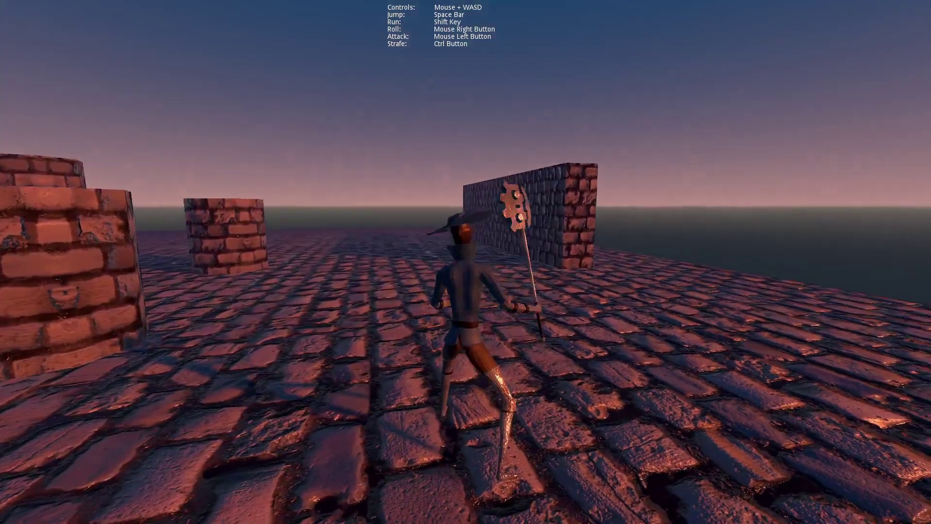
key(s)
click(466, 262)
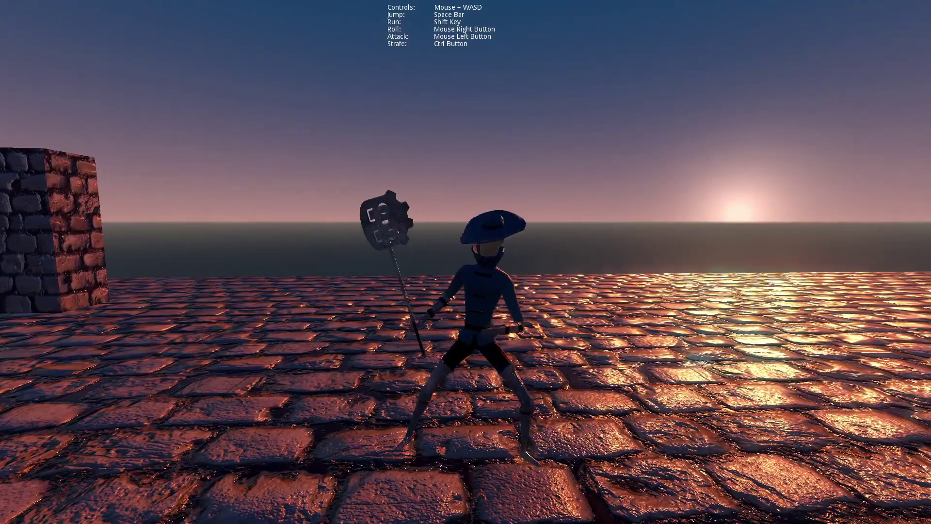
Run the character through the group of brick pillars and end the test run.
key(w)
key(w)
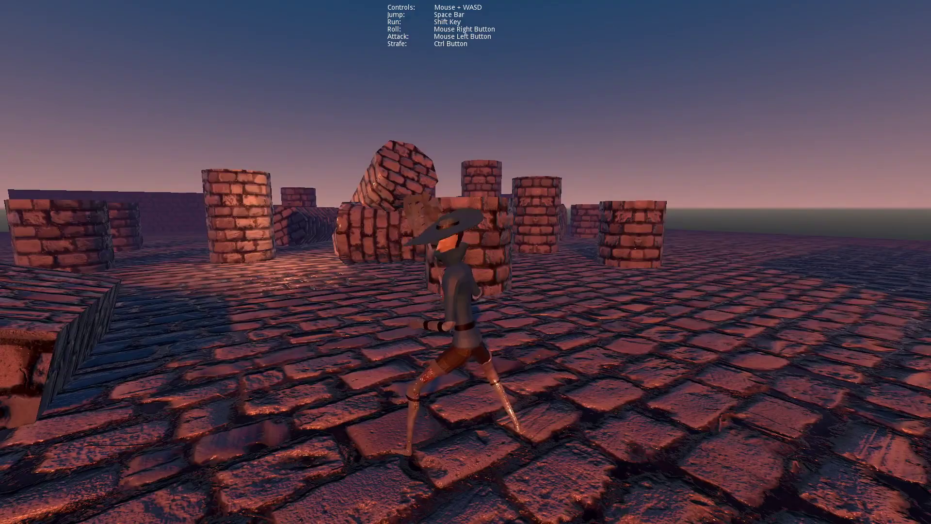
key(w)
key(w)
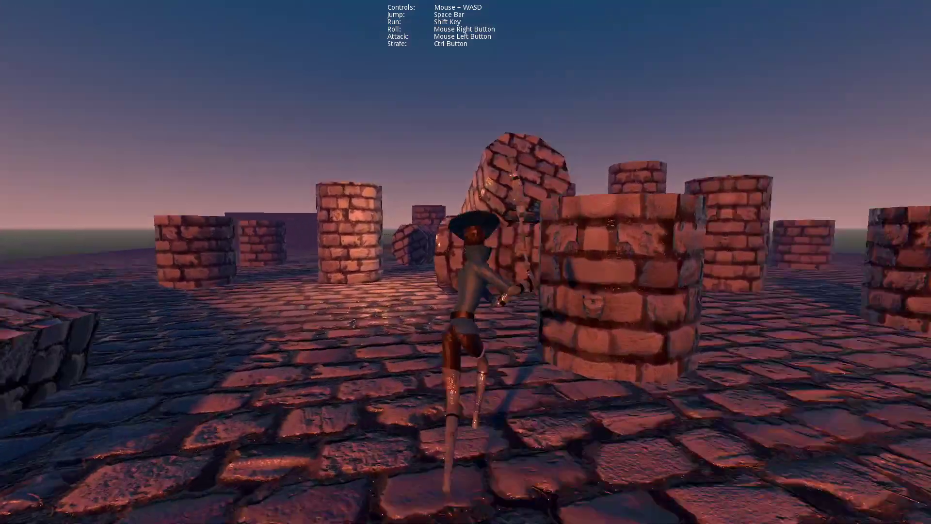
key(w)
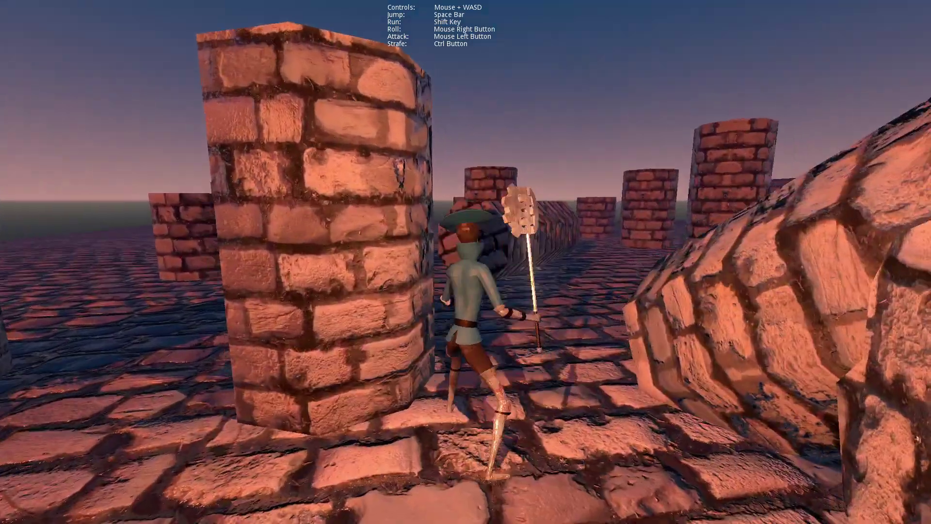
key(w)
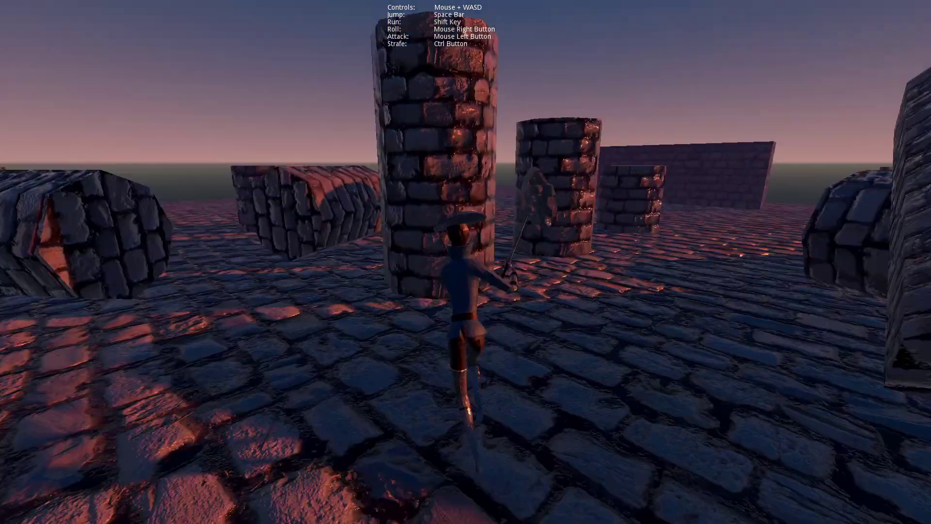
key(Escape)
Collapse all child branches beneath the World root node in the scene tree.
scroll(347, 243, down, 3)
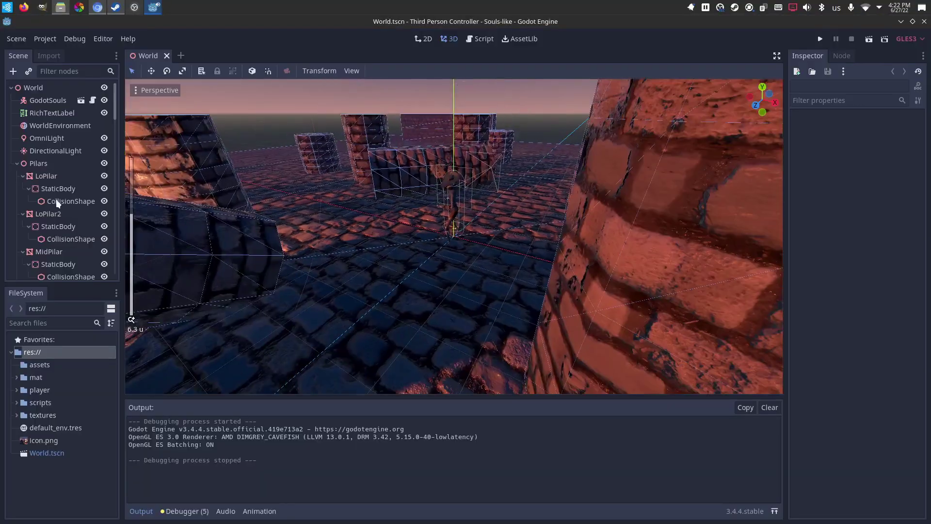
click(33, 88)
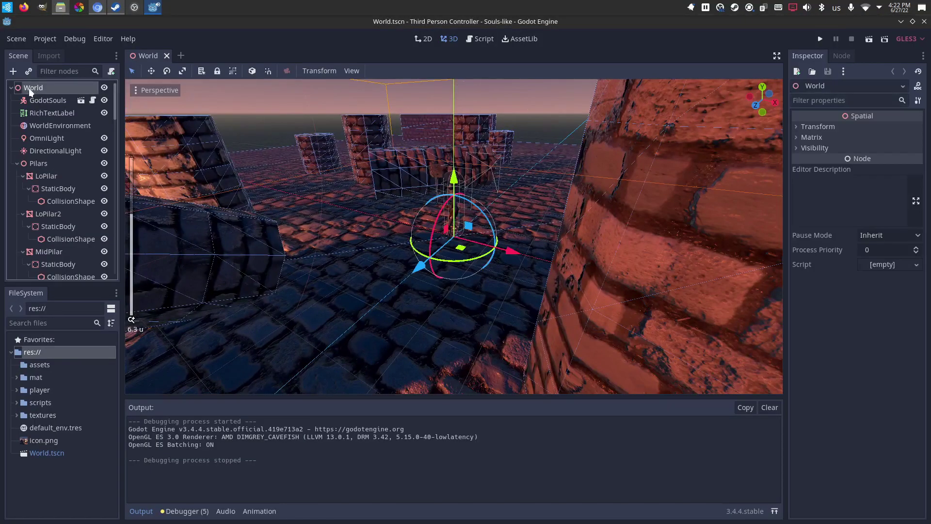
right_click(29, 90)
click(54, 117)
click(10, 88)
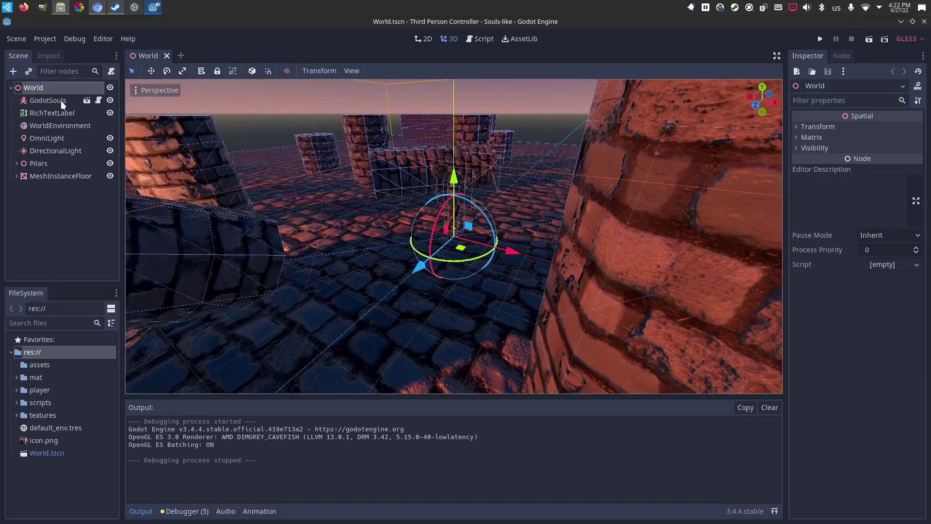
Delete the GodotSouls player node from the World scene.
click(54, 100)
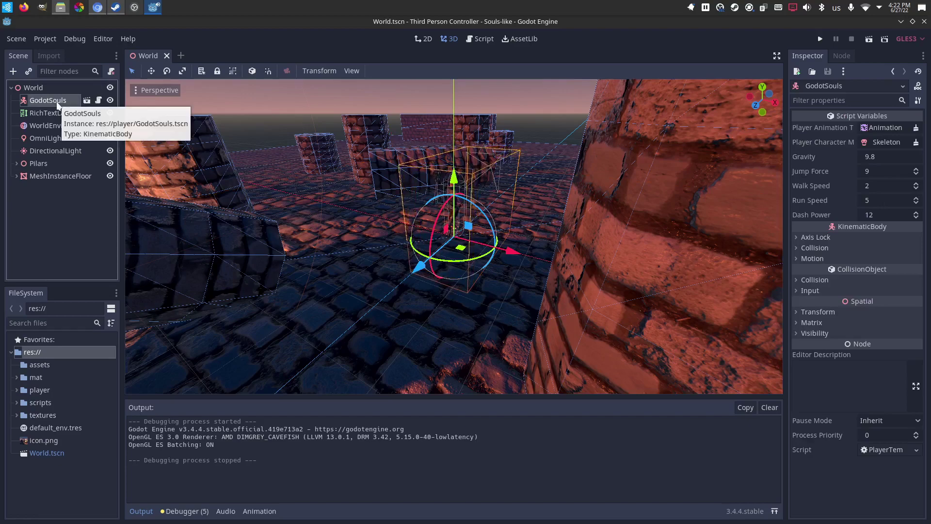
scroll(451, 188, up, 5)
scroll(451, 188, down, 4)
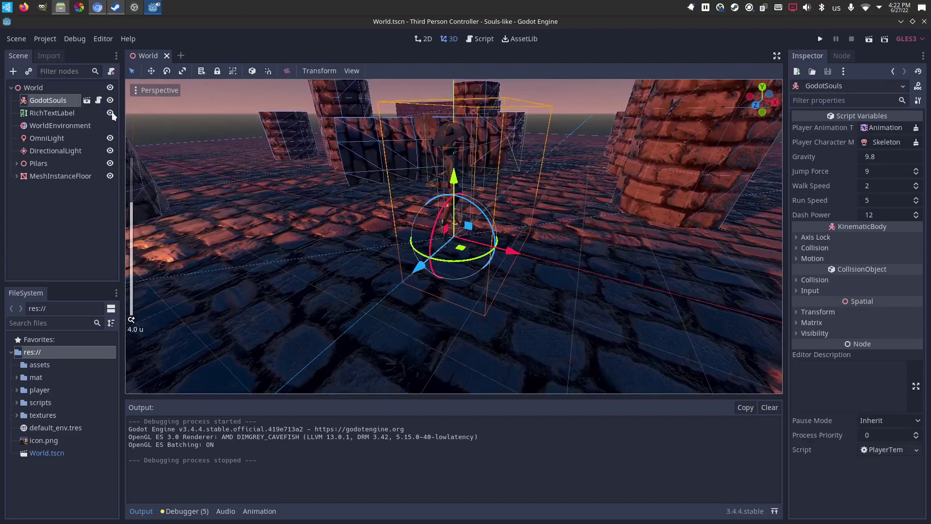
key(Delete)
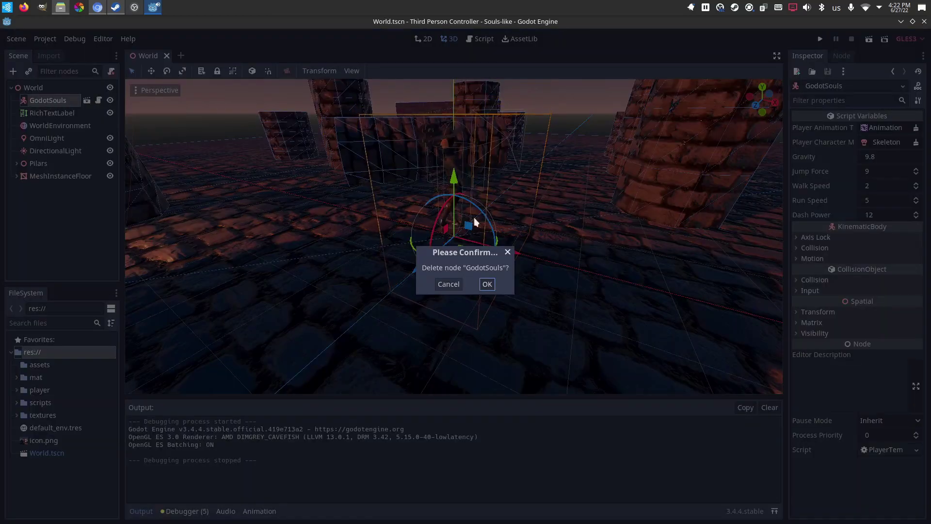
click(487, 284)
Instance PlayerTemplate.tscn from the player folder as a child of the World root node.
drag(763, 103, 689, 100)
scroll(690, 173, down, 4)
drag(762, 110, 675, 111)
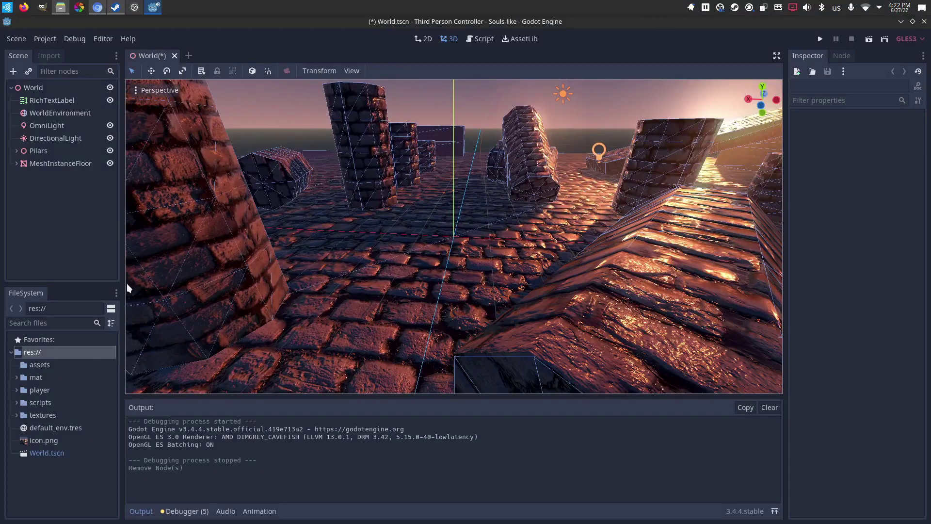
click(17, 390)
scroll(59, 485, down, 3)
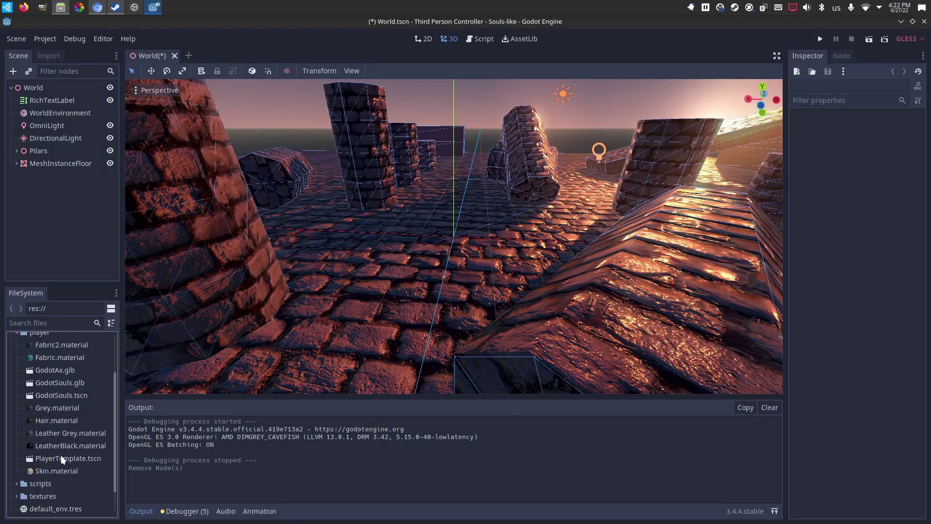
click(62, 458)
drag(97, 460, 40, 99)
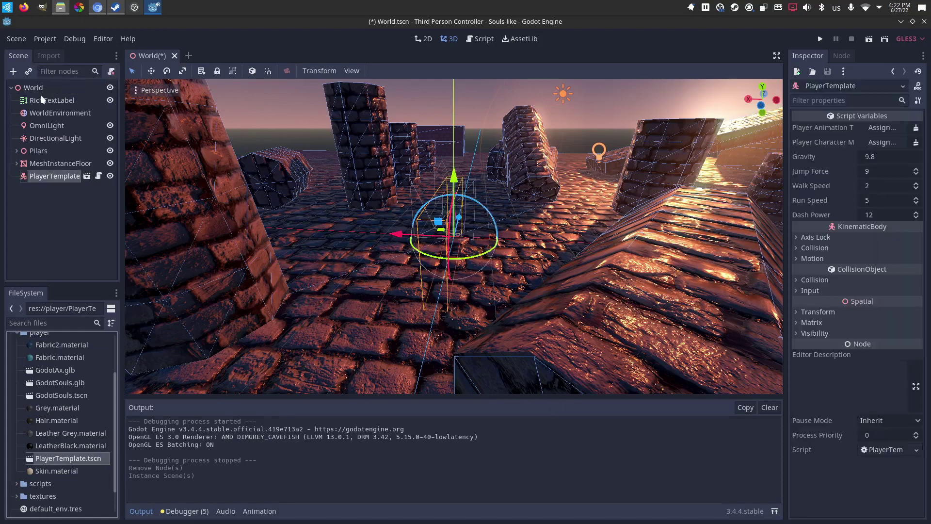
Open the PlayerTemplate scene for editing, collapse its Camroot branch, and show the AnimationTree's state machine in an enlarged editor area.
click(77, 225)
click(79, 180)
click(86, 177)
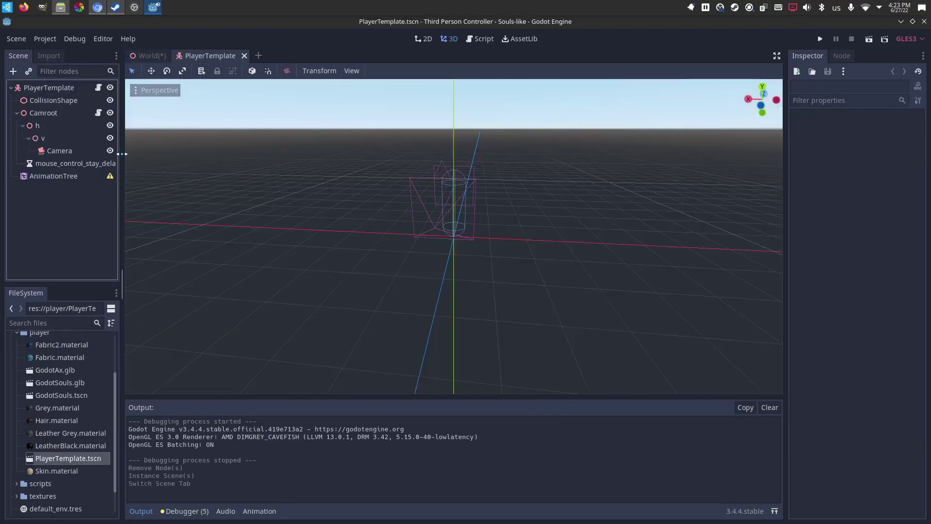
click(17, 113)
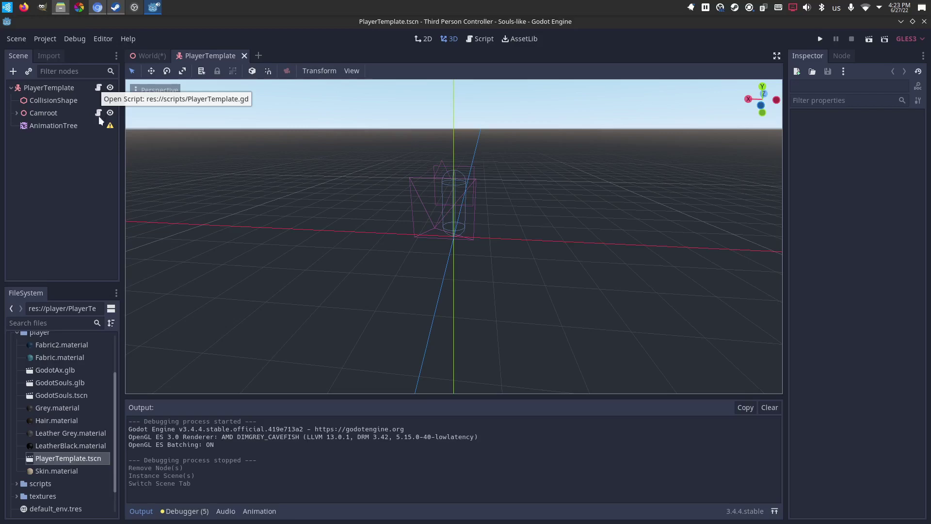
click(53, 125)
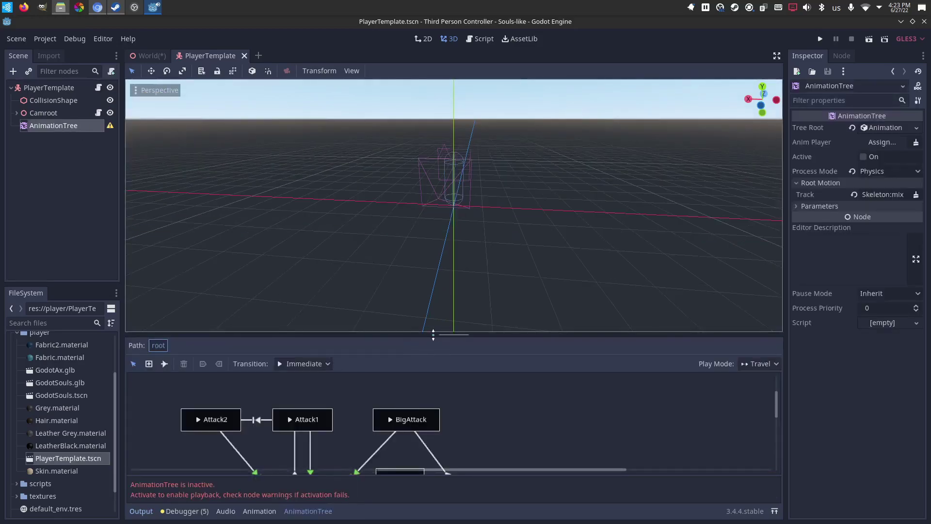
drag(432, 335, 424, 169)
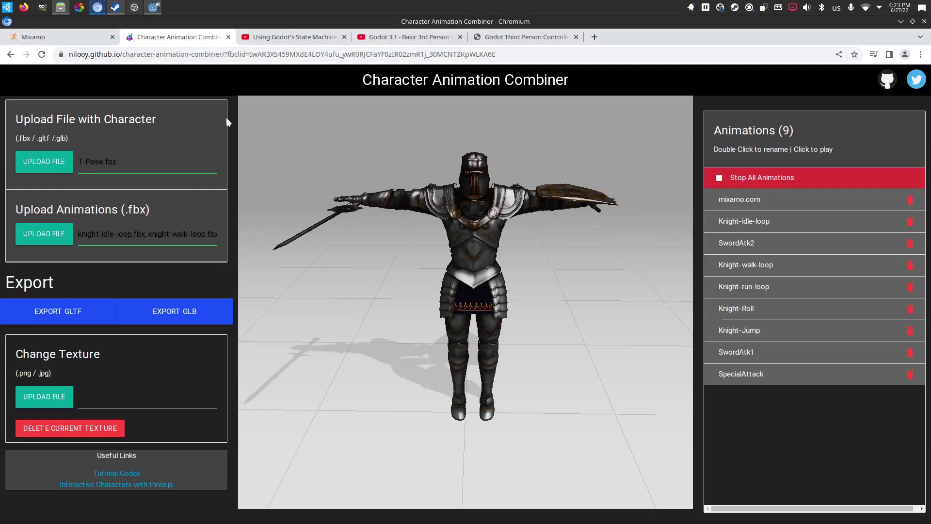
Switch to Chromium, examine the Mixamo Sword And Shield Idle knight from another angle, and view the Character Animation Combiner page.
key(alt+Tab)
click(33, 37)
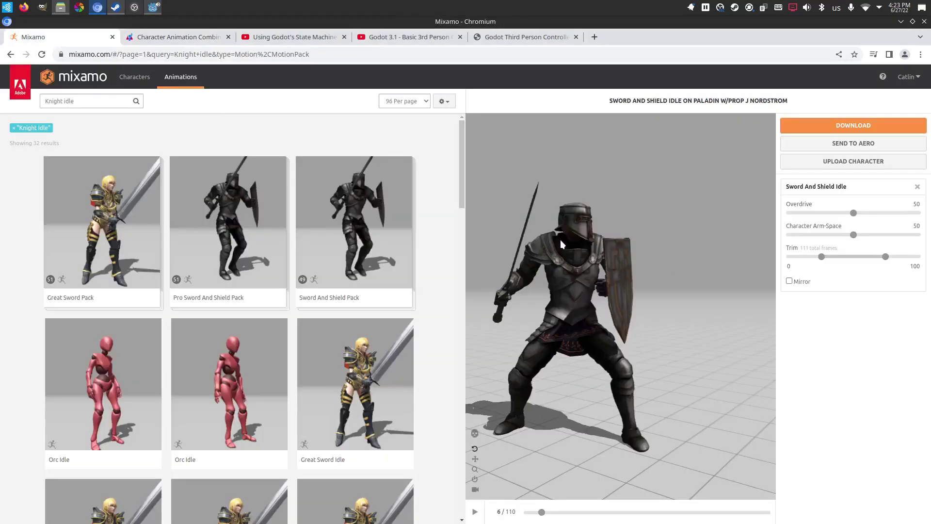
drag(560, 240, 607, 299)
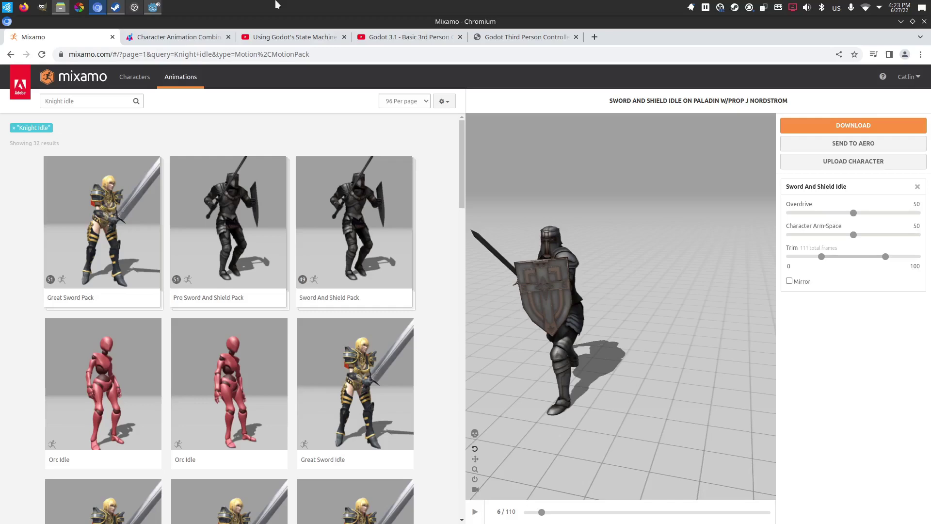
click(171, 36)
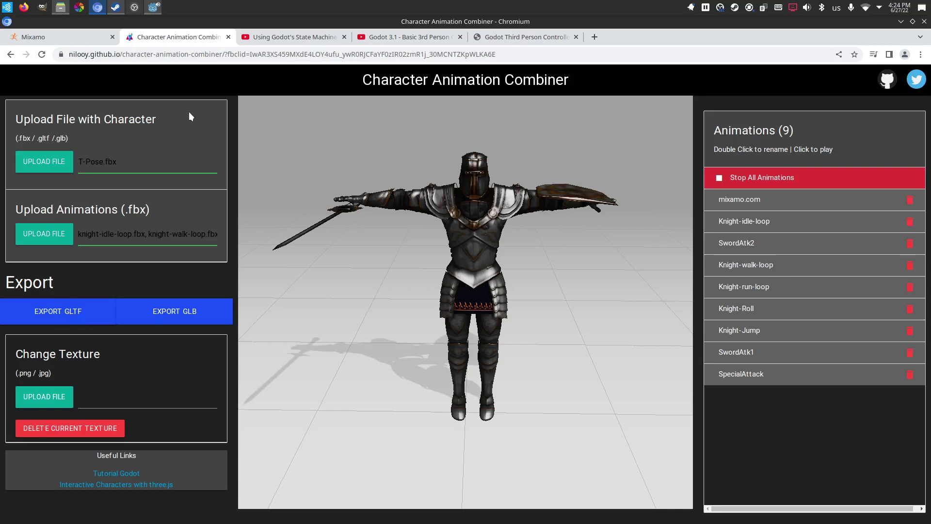
Switch to Godot and bring Knight.gltf from the Desktop folder in Dolphin into the project's player folder.
click(149, 11)
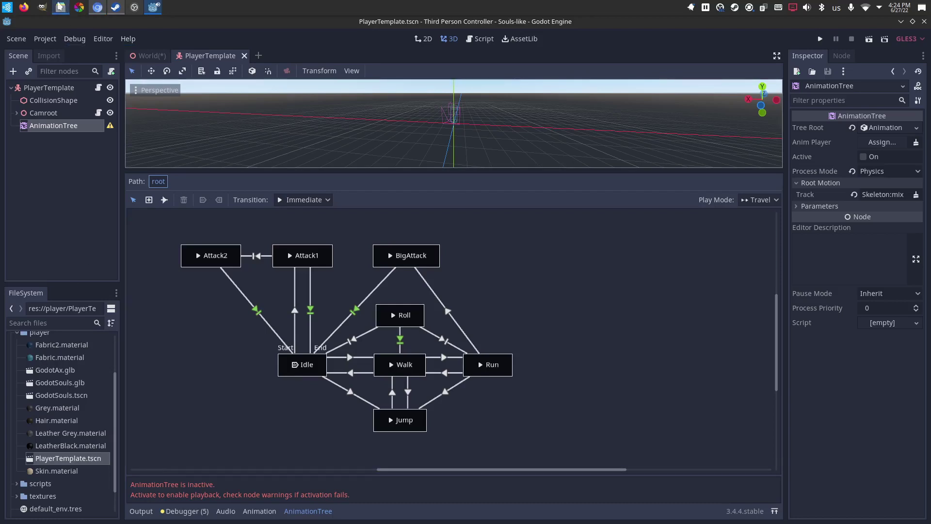
click(60, 7)
click(527, 262)
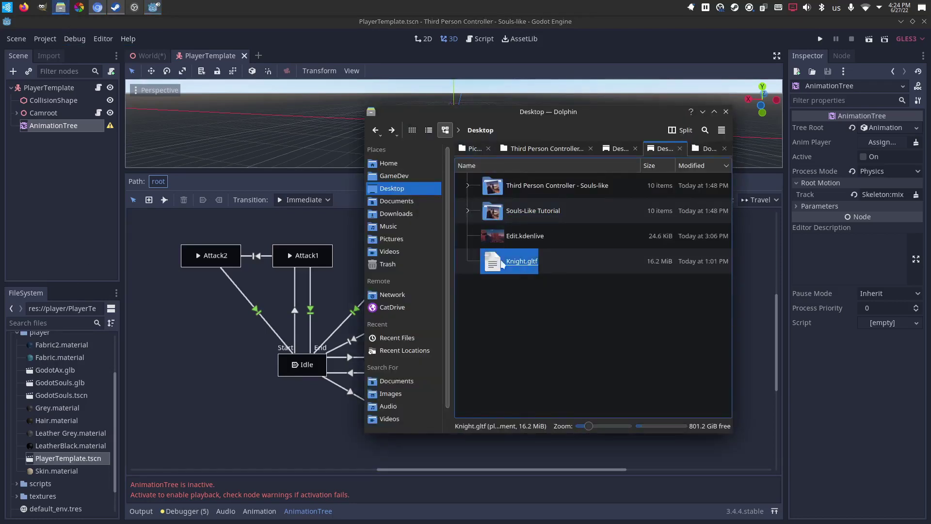
drag(491, 264, 59, 346)
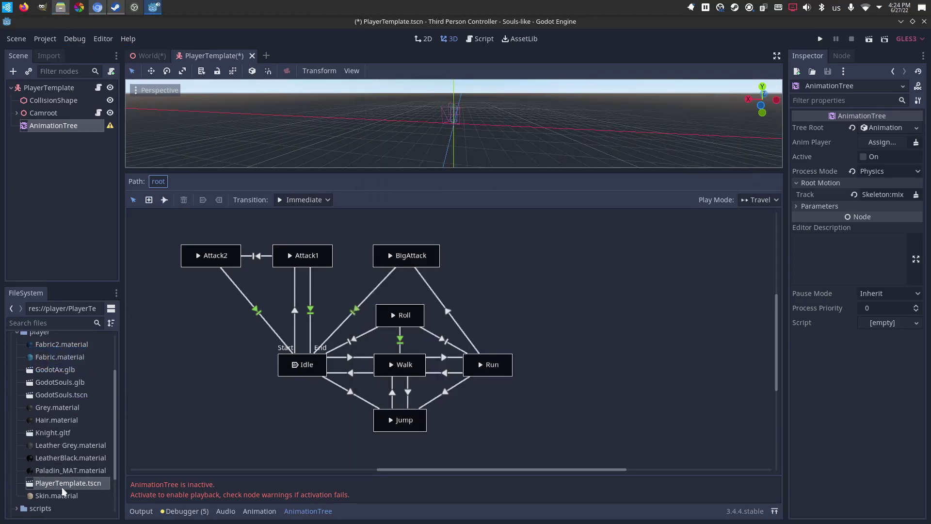
Open the imported Knight.gltf scene itself rather than creating a new inherited scene.
click(56, 434)
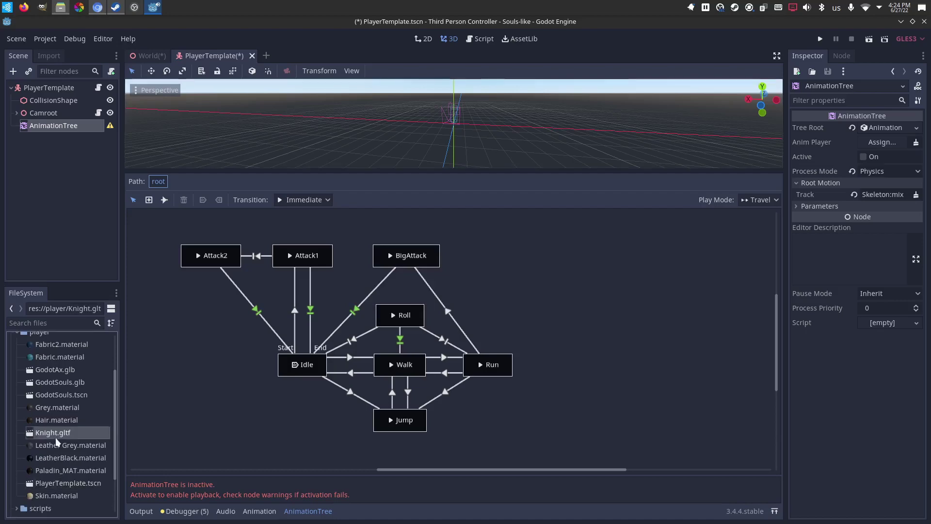
double_click(62, 434)
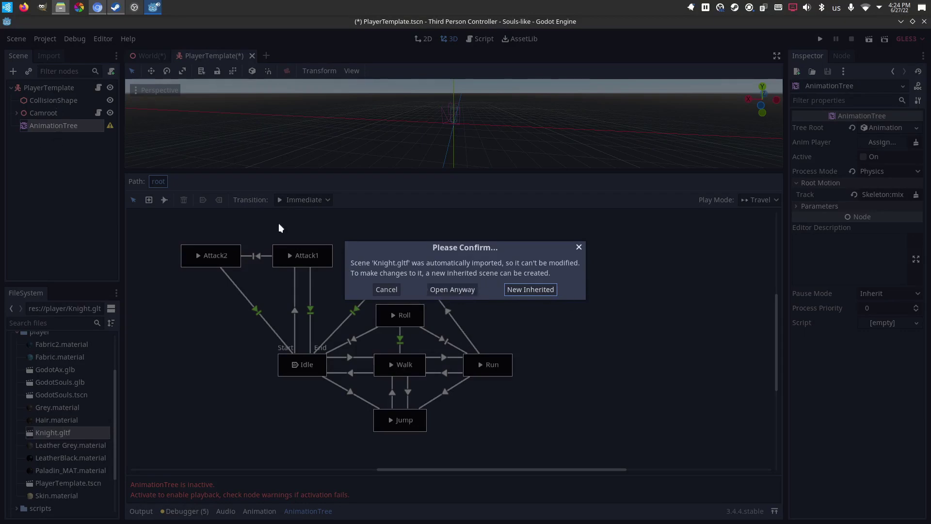
click(441, 291)
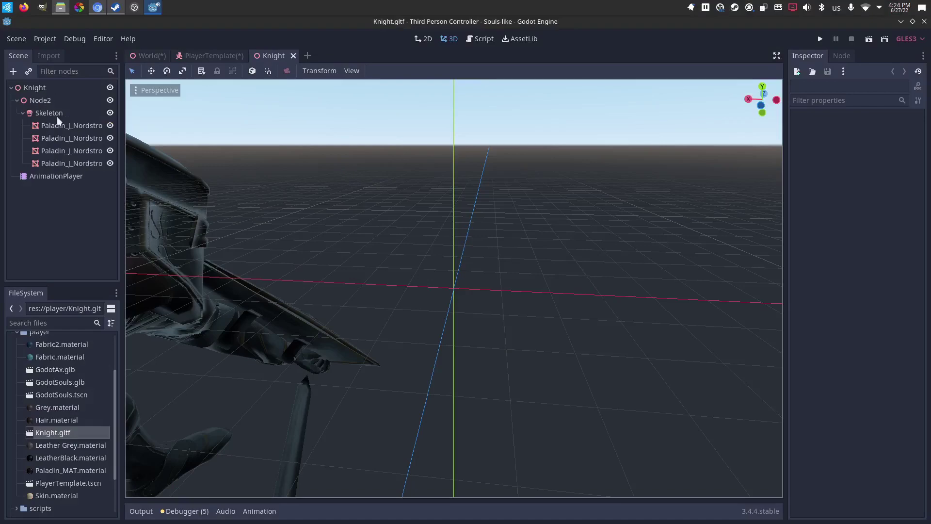
Collapse the Skeleton branch and play the Knight-Jump animation of the Knight scene's AnimationPlayer.
click(23, 114)
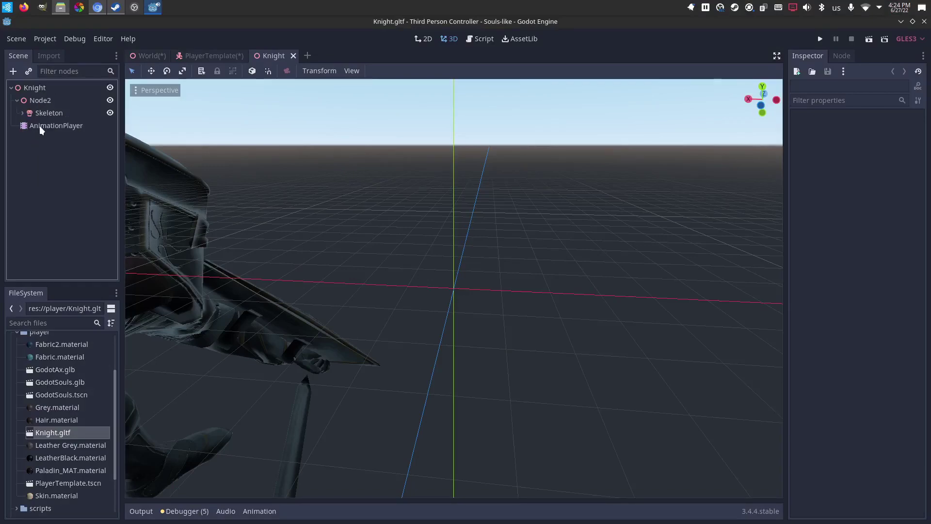
click(41, 127)
scroll(369, 218, down, 3)
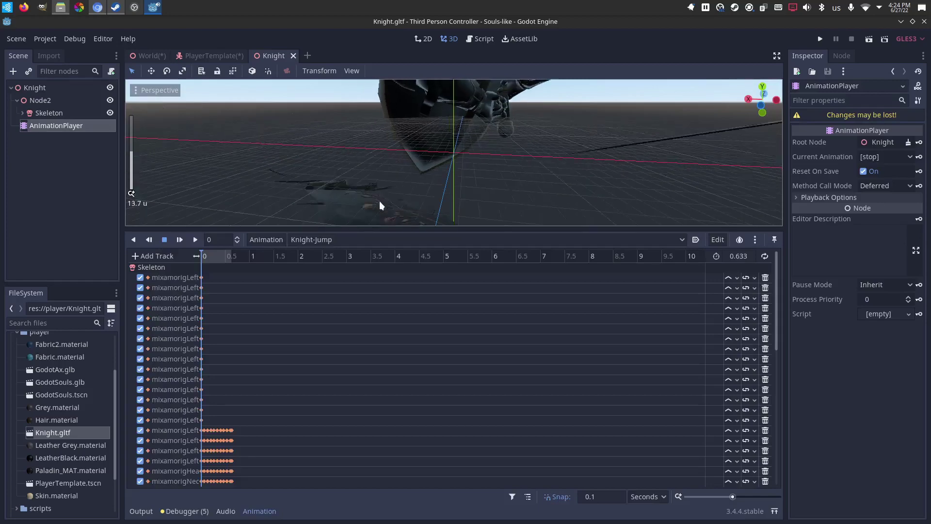
scroll(381, 206, down, 10)
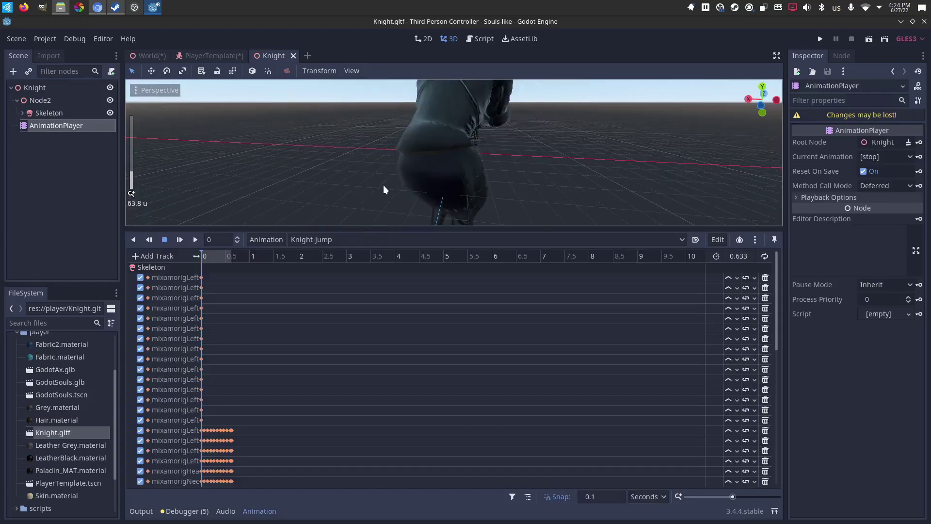
click(195, 239)
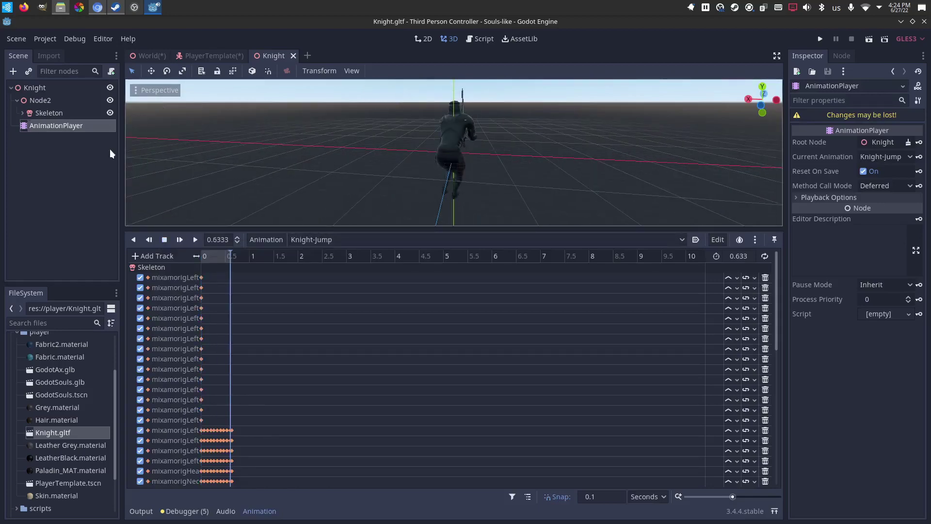
Reset the translation of Node2 in the Knight scene to 0 on all three axes.
scroll(453, 155, up, 6)
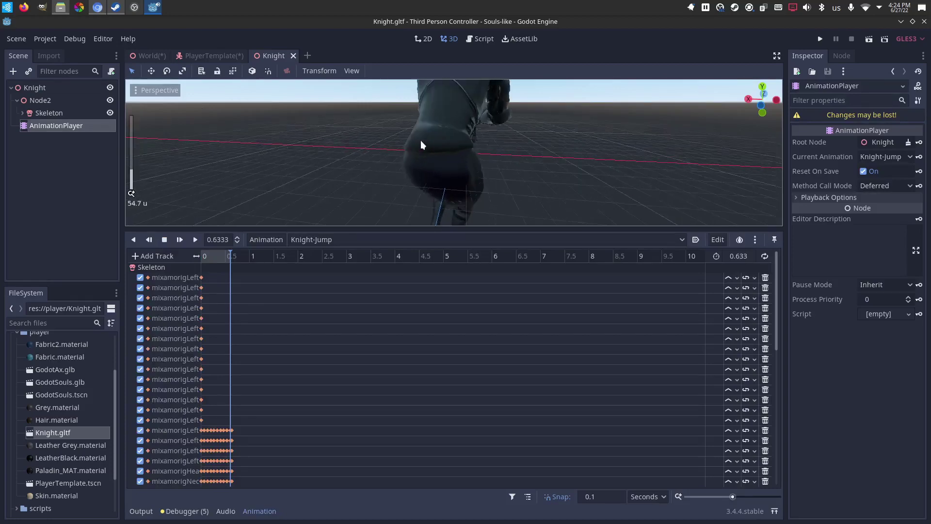
scroll(422, 140, up, 10)
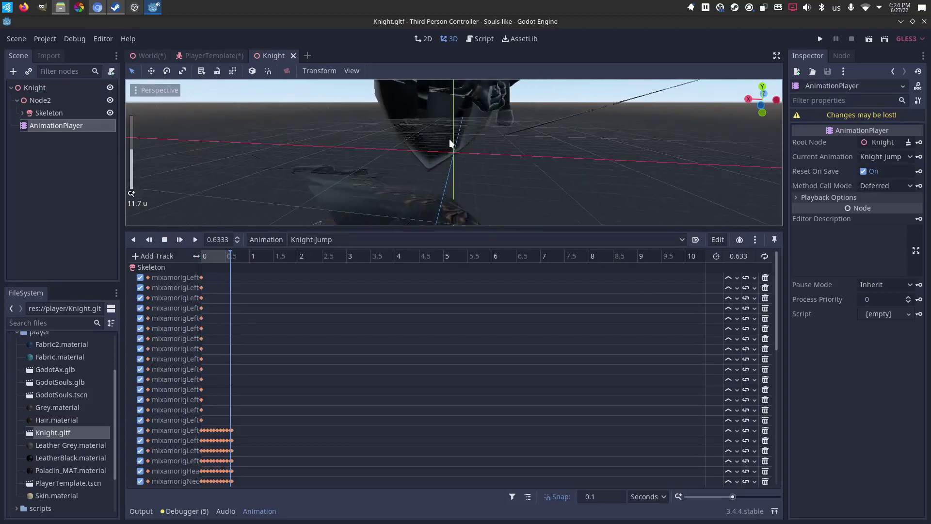
scroll(449, 139, up, 20)
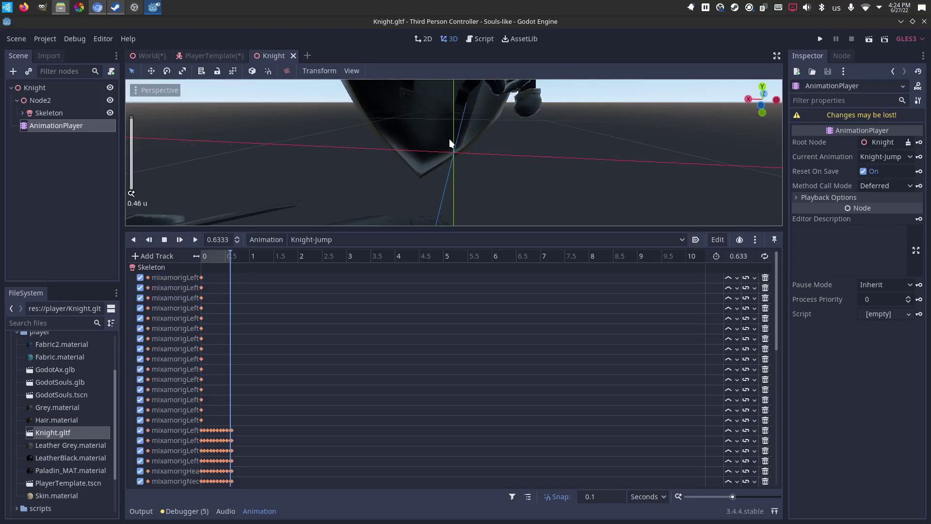
scroll(452, 142, down, 10)
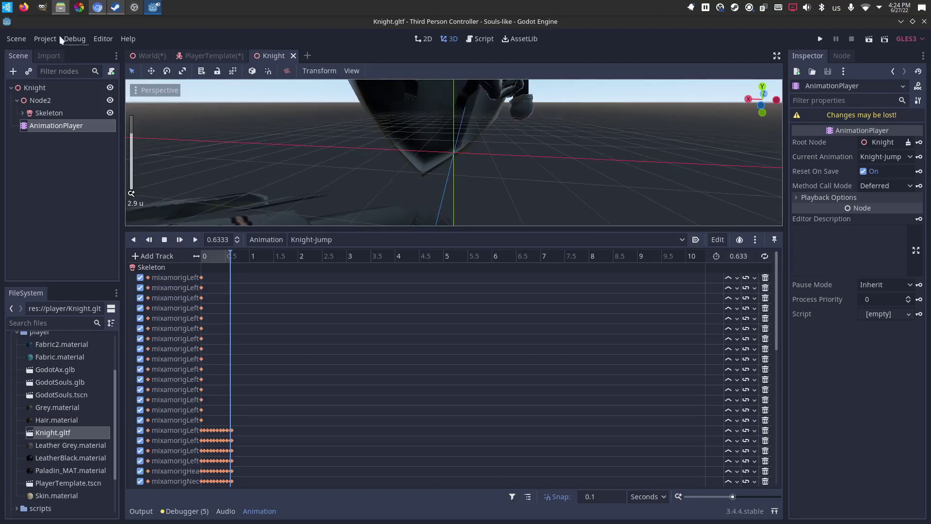
click(34, 87)
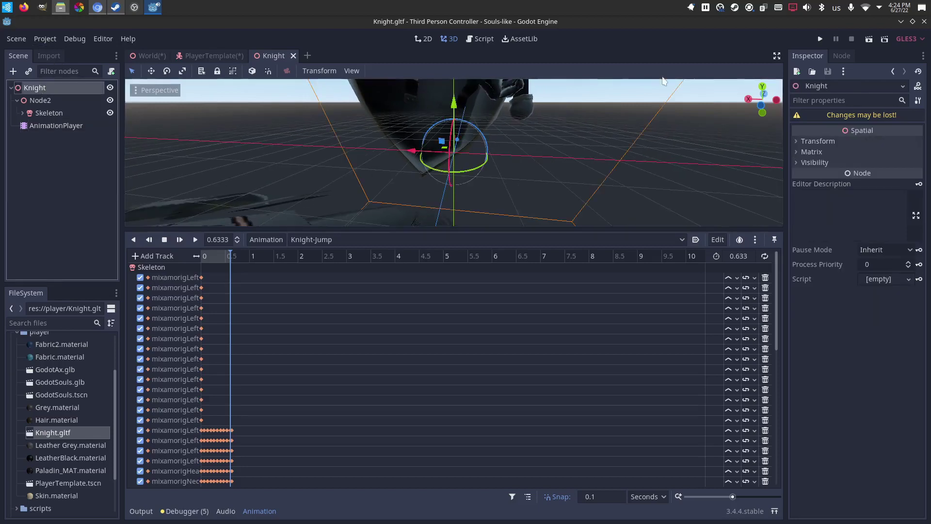
click(818, 141)
click(38, 100)
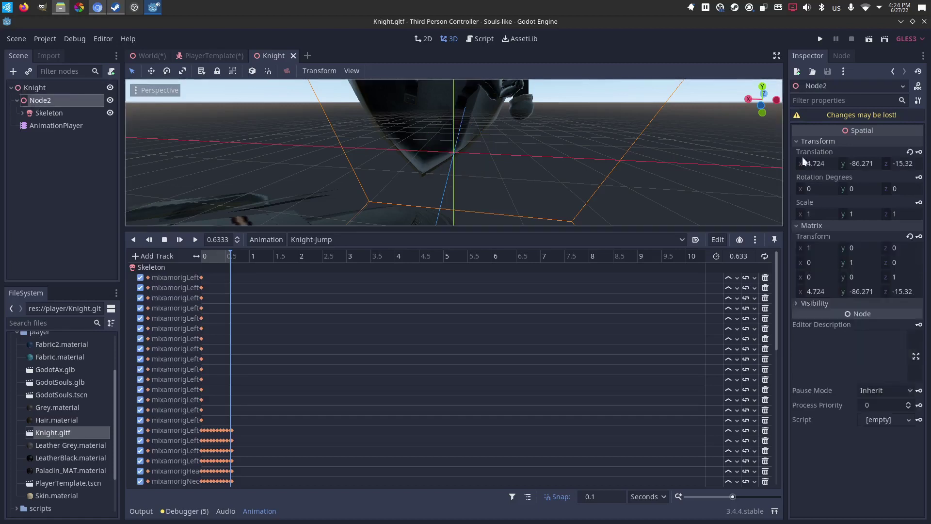
click(910, 153)
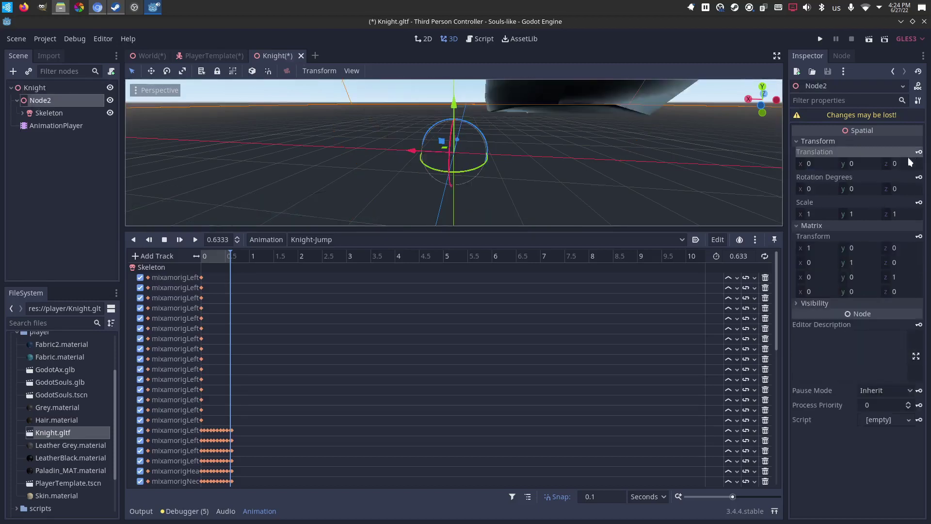
Set the scale of Node2 to 0.01 on the X, Y and Z axes.
click(811, 214)
key(BackSpace)
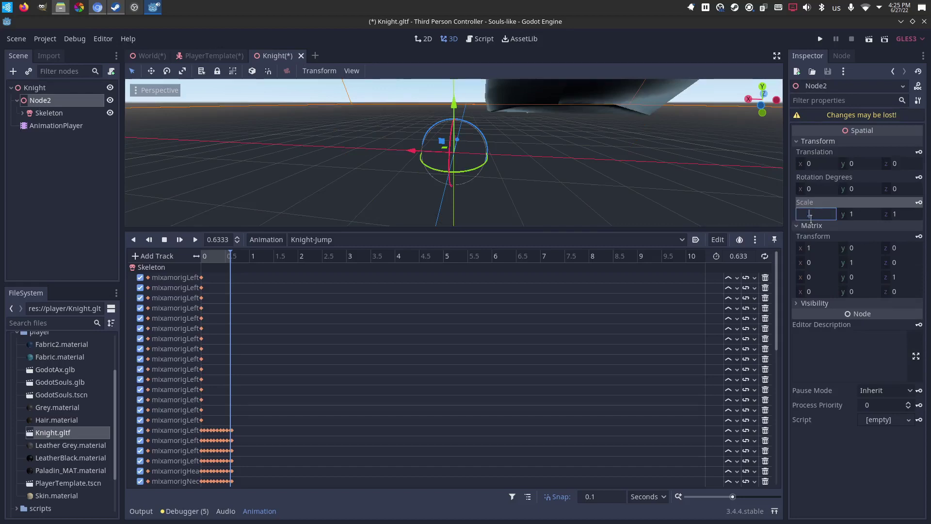
text(.01)
key(Tab)
text(.01)
key(Tab)
text(.01)
key(Tab)
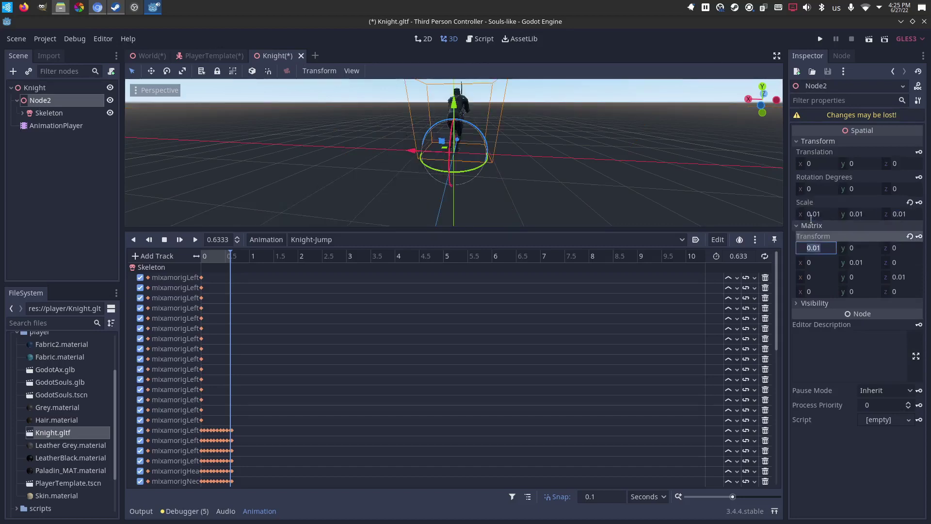
Examine the scaled knight's size and placement at the origin from a lower angle in an enlarged 3D viewport.
click(561, 169)
scroll(560, 163, up, 4)
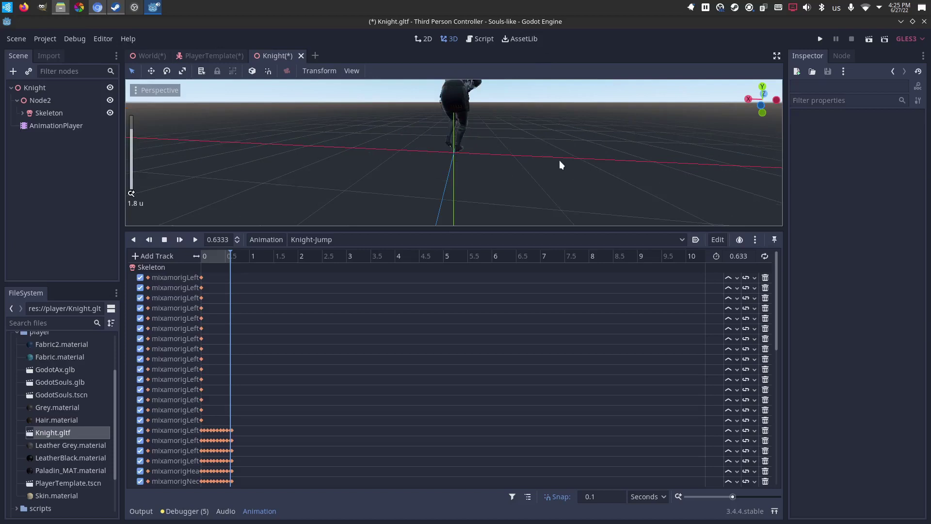
scroll(558, 162, down, 5)
drag(766, 103, 764, 81)
scroll(516, 156, up, 3)
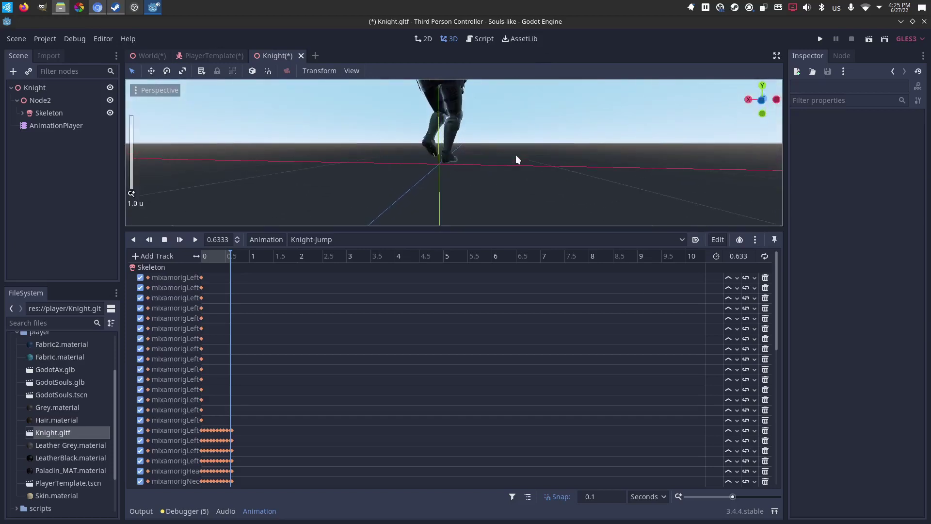
scroll(516, 155, down, 3)
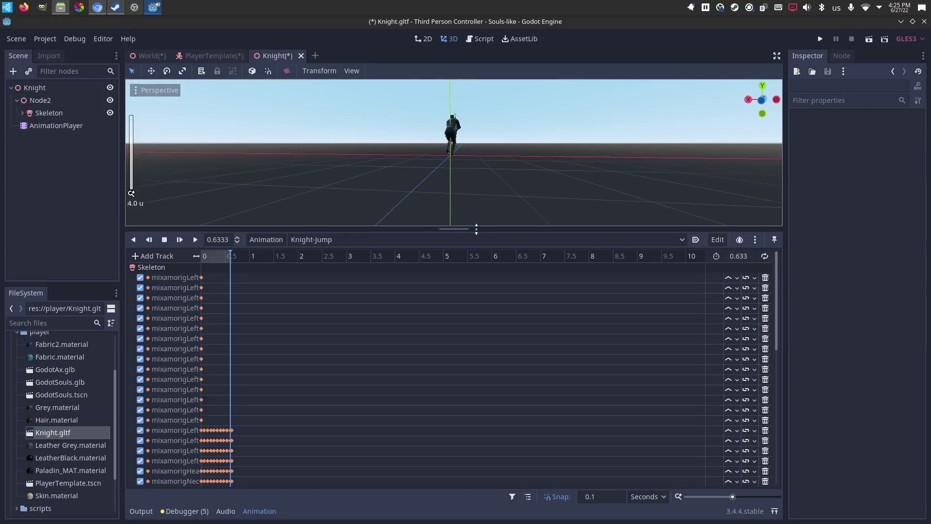
drag(476, 228, 447, 294)
Copy Node2, its Skeleton and the AnimationPlayer together from the Knight scene.
click(39, 99)
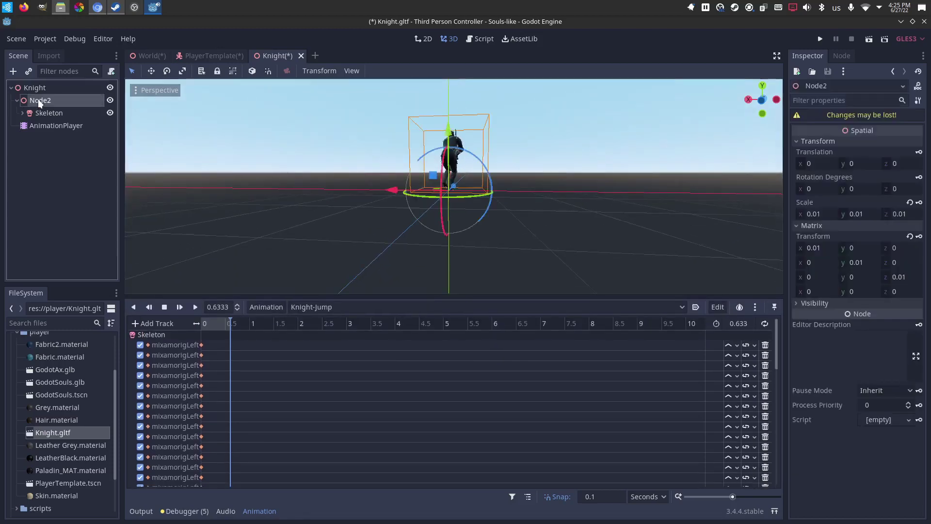
shift+click(50, 126)
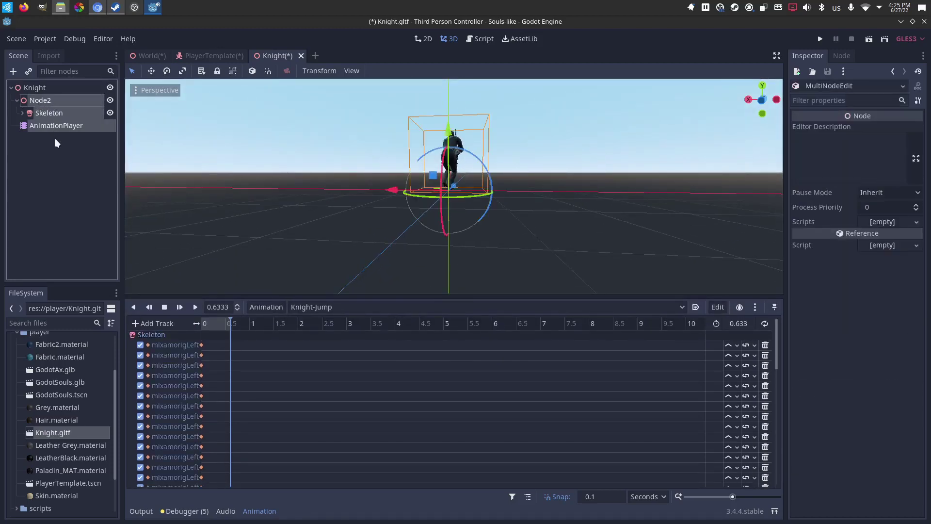
click(22, 113)
click(22, 112)
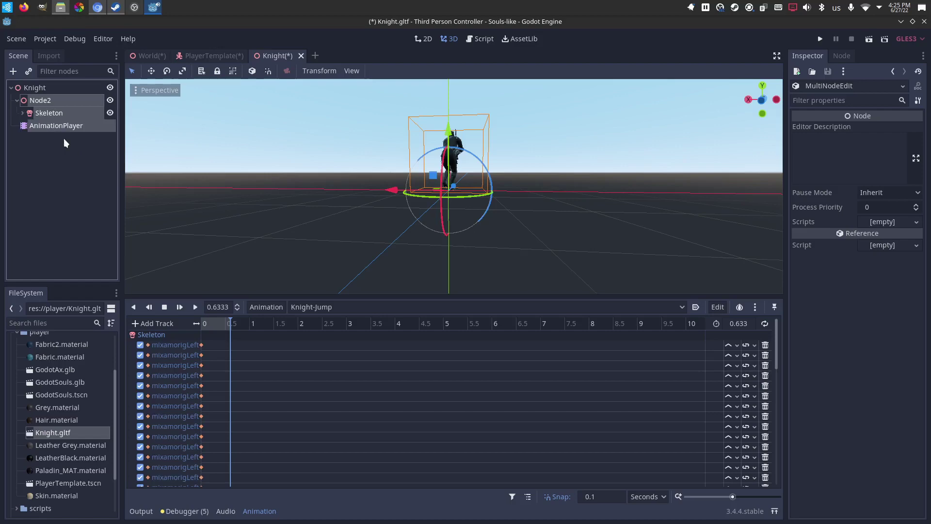
right_click(59, 128)
key(Escape)
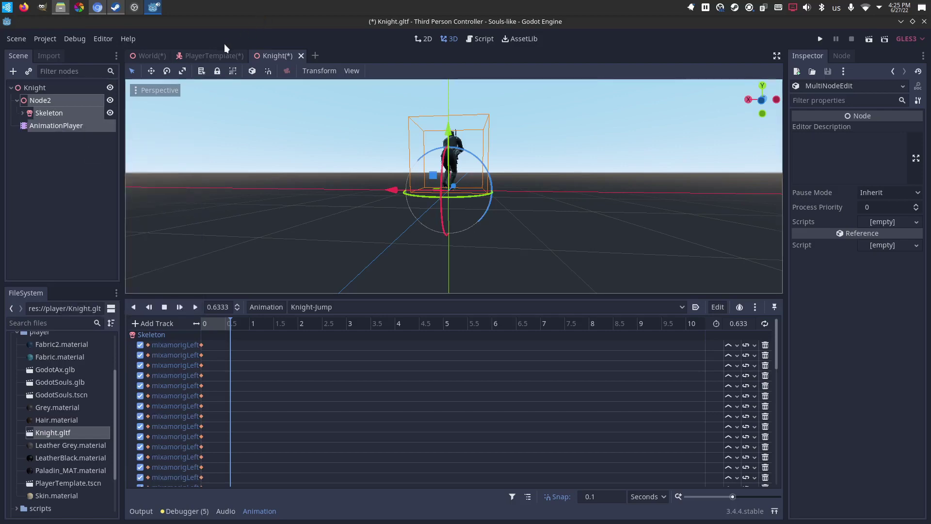
Paste the copied knight nodes under the PlayerTemplate root node in the PlayerTemplate scene.
click(216, 55)
right_click(42, 87)
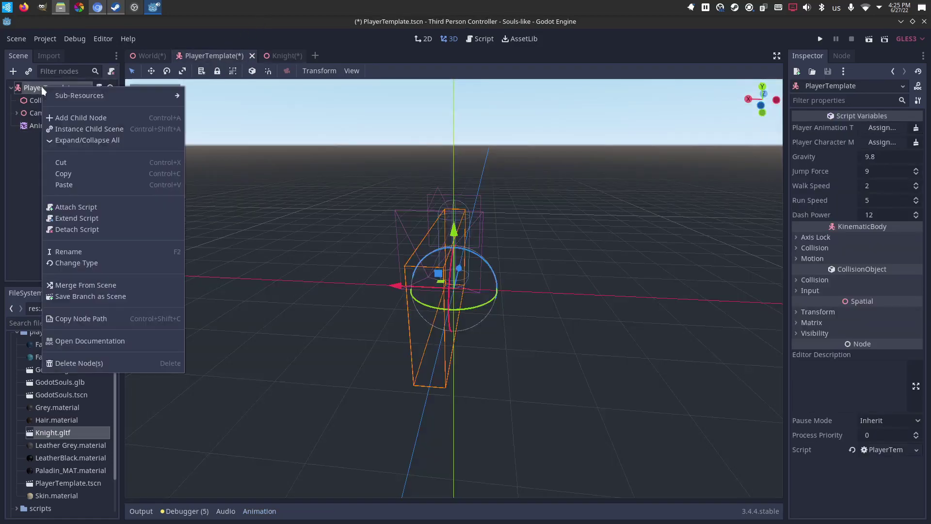
click(61, 184)
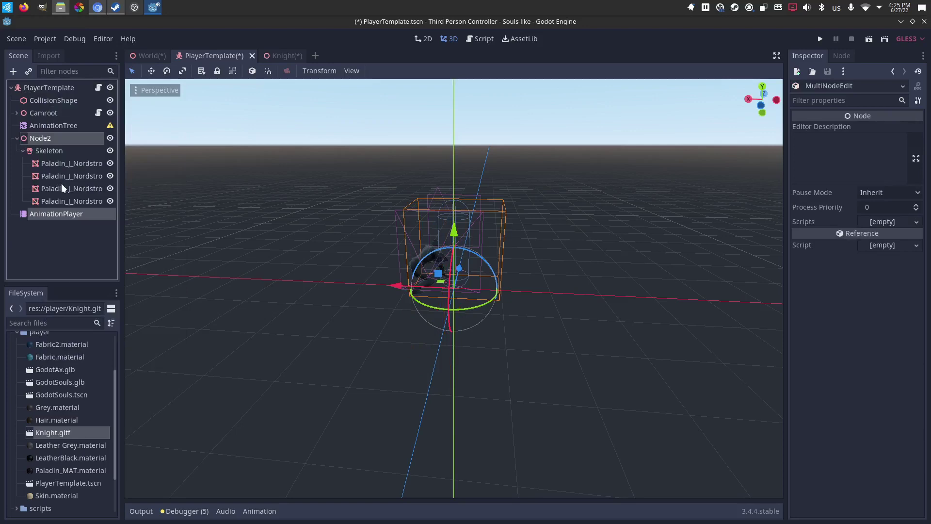
Collapse the Skeleton branch and rename Node2 to Knight in the PlayerTemplate scene.
click(22, 151)
click(49, 139)
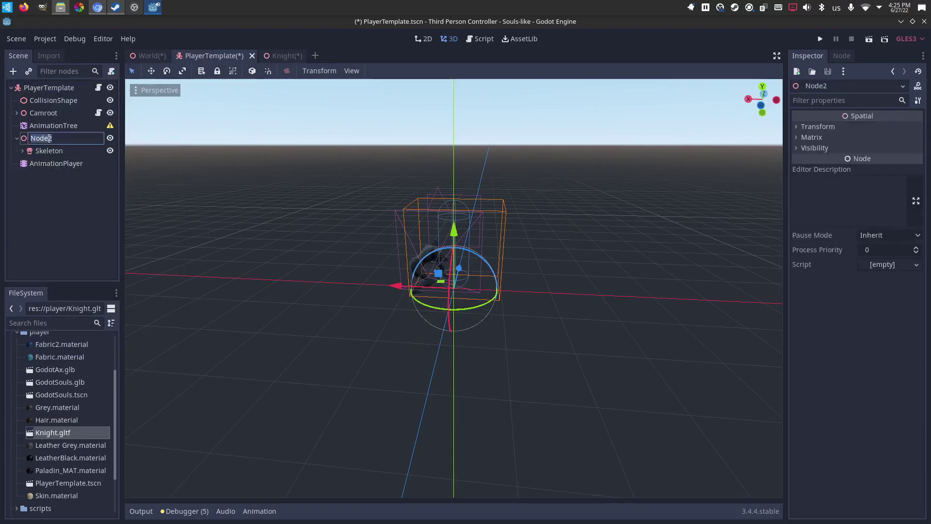
click(48, 138)
text(Knight)
key(Return)
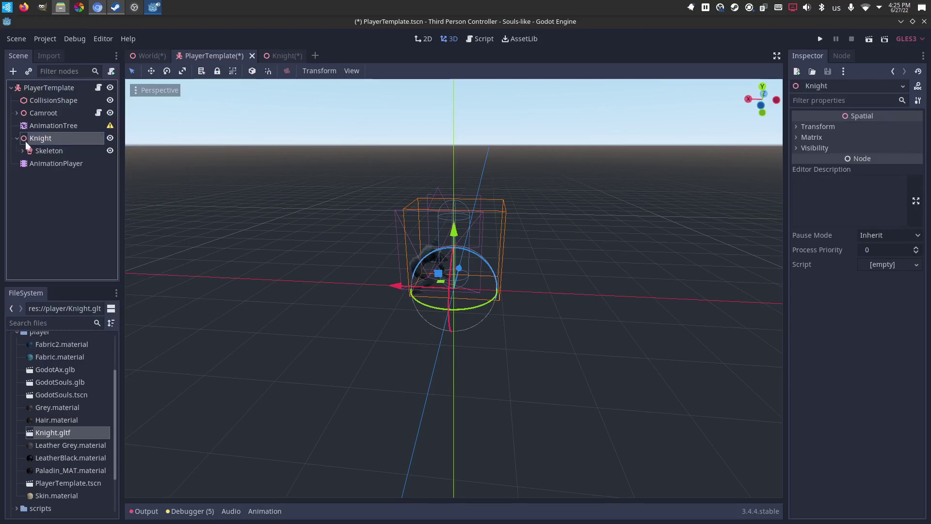
Close the Knight scene and save the PlayerTemplate scene.
click(51, 162)
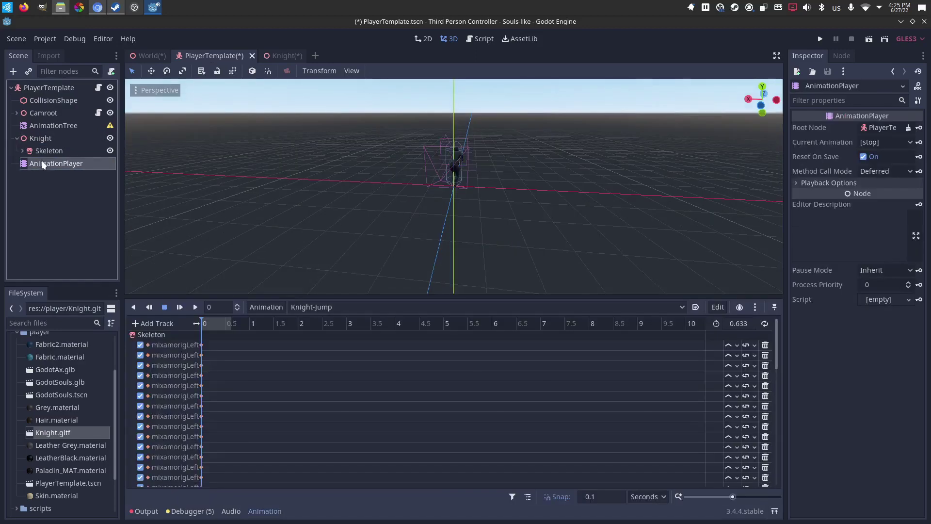
click(283, 56)
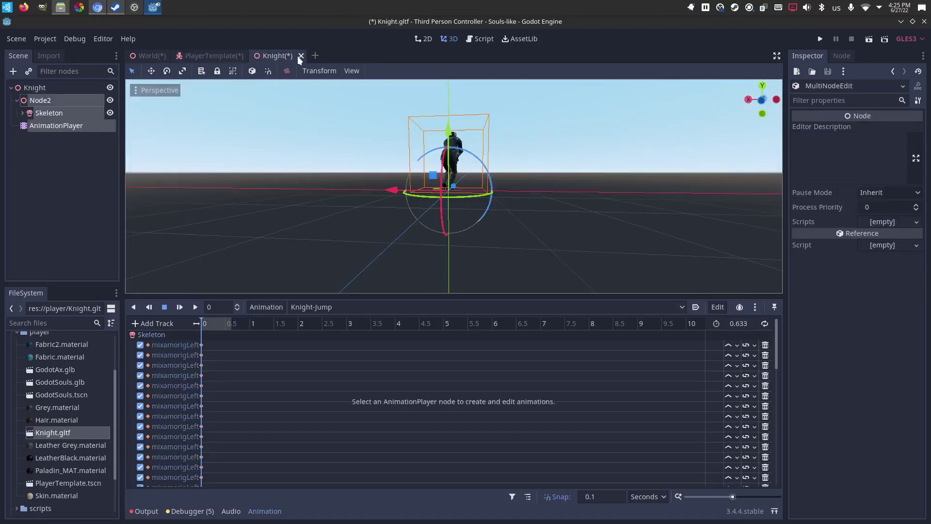
click(300, 56)
click(413, 284)
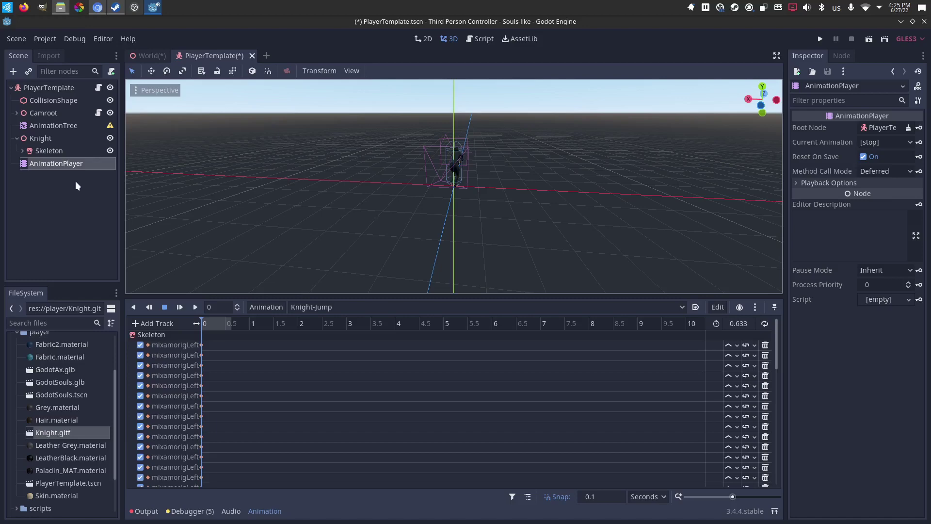
key(ctrl+s)
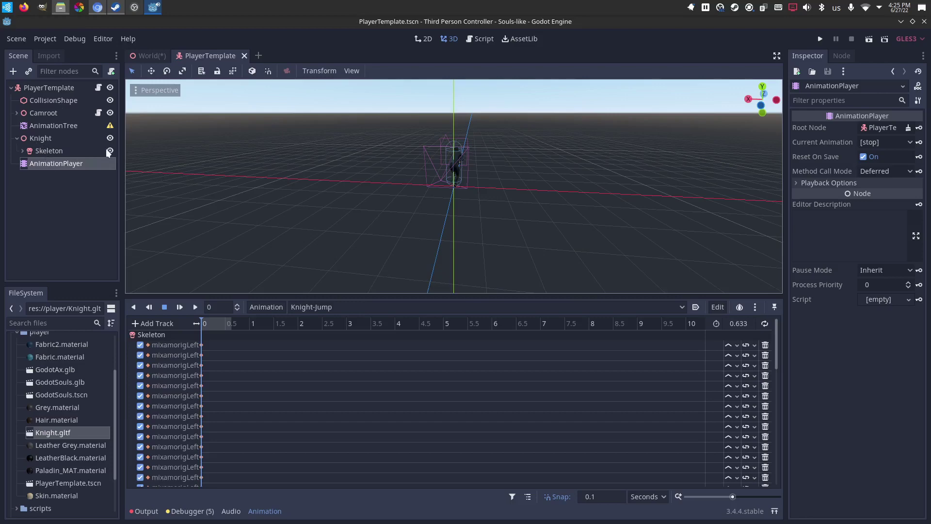
click(51, 87)
shift+click(46, 117)
shift+click(51, 126)
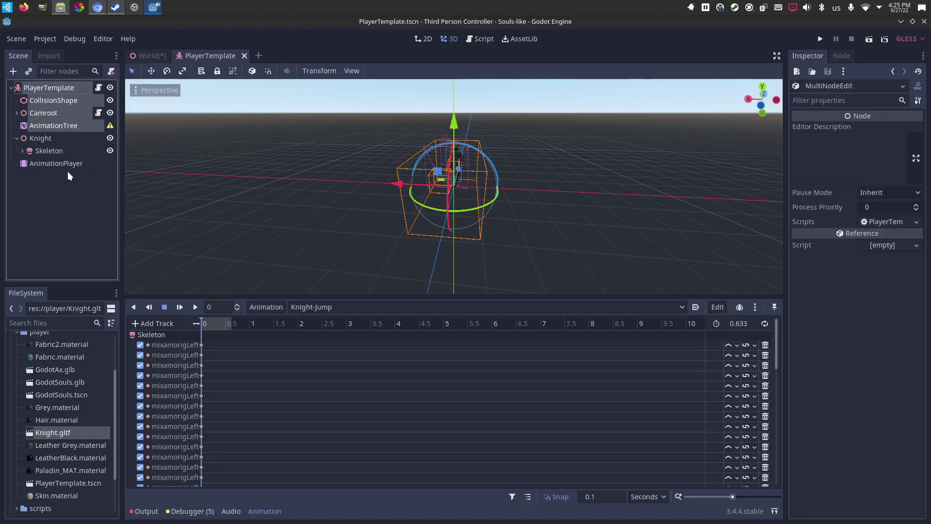
double_click(66, 87)
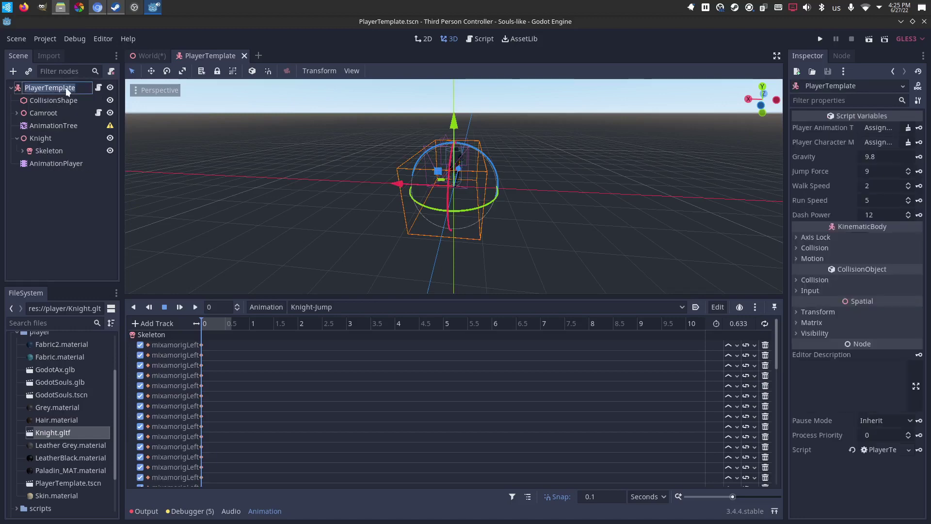
click(25, 97)
Assign the AnimationTree node as the Player Animation Tree of the PlayerTemplate root, with the Inspector widened.
click(23, 90)
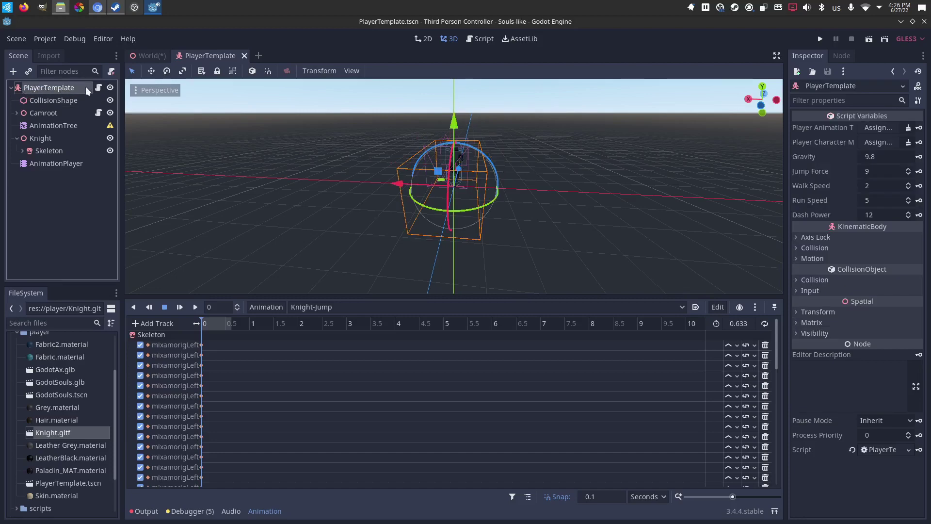
drag(787, 138, 694, 143)
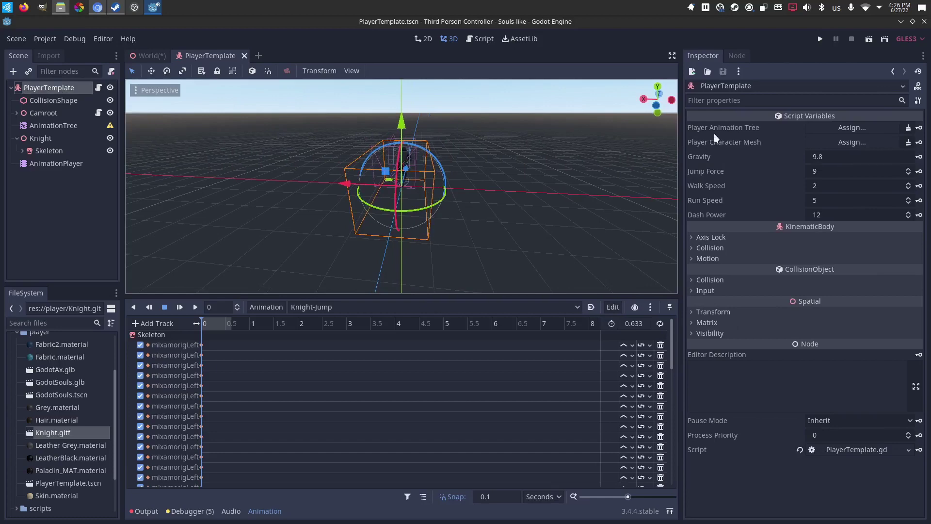
click(880, 129)
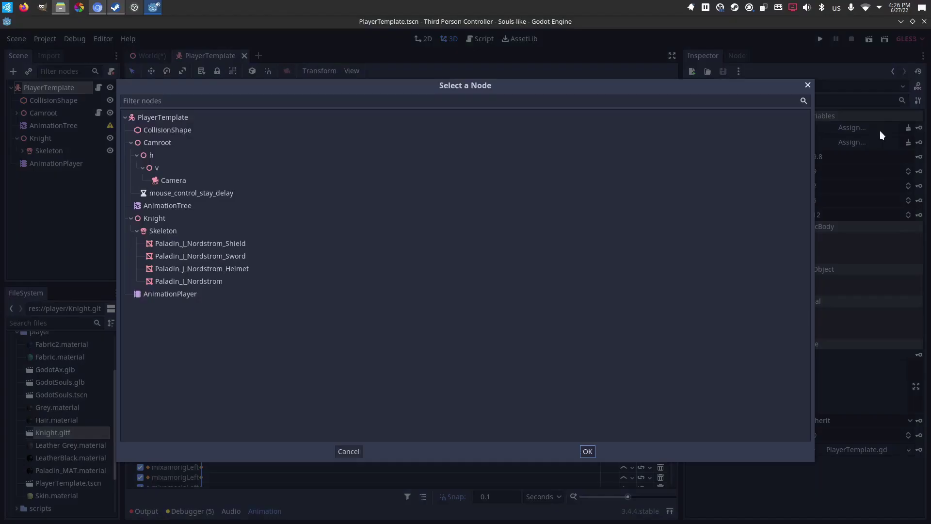
double_click(167, 204)
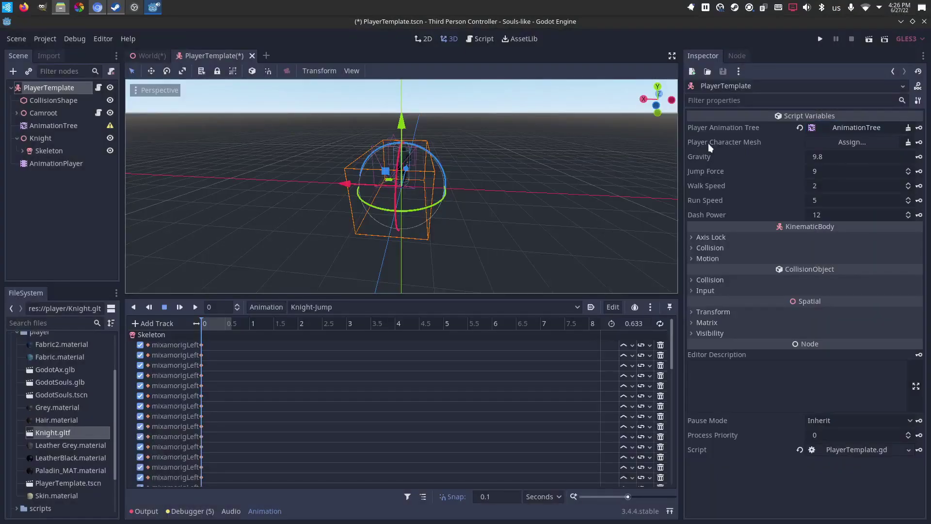
Assign the Knight node as the Player Character Mesh of the PlayerTemplate root.
click(825, 138)
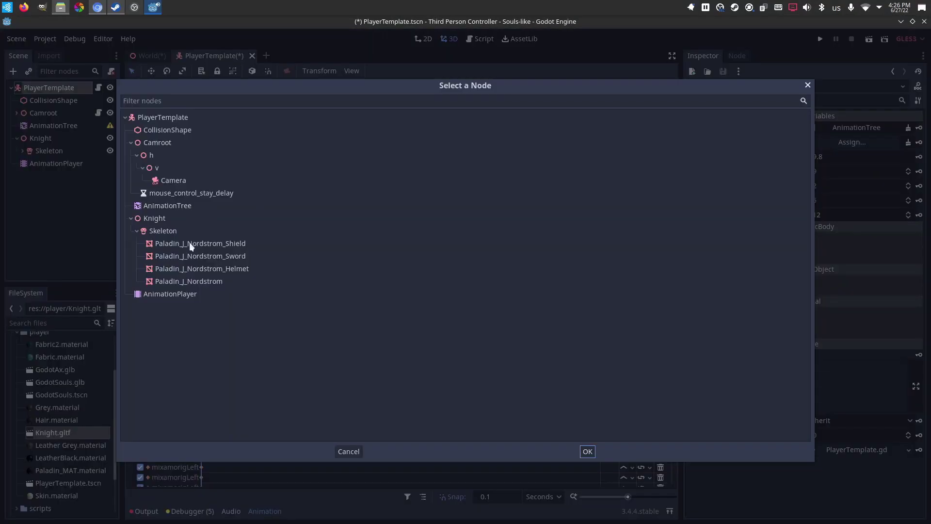
click(137, 231)
click(150, 219)
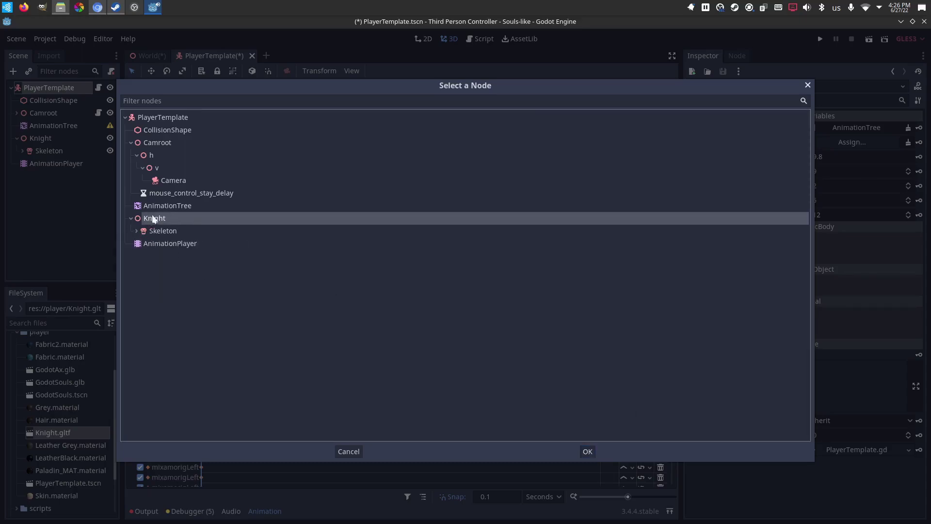
click(591, 452)
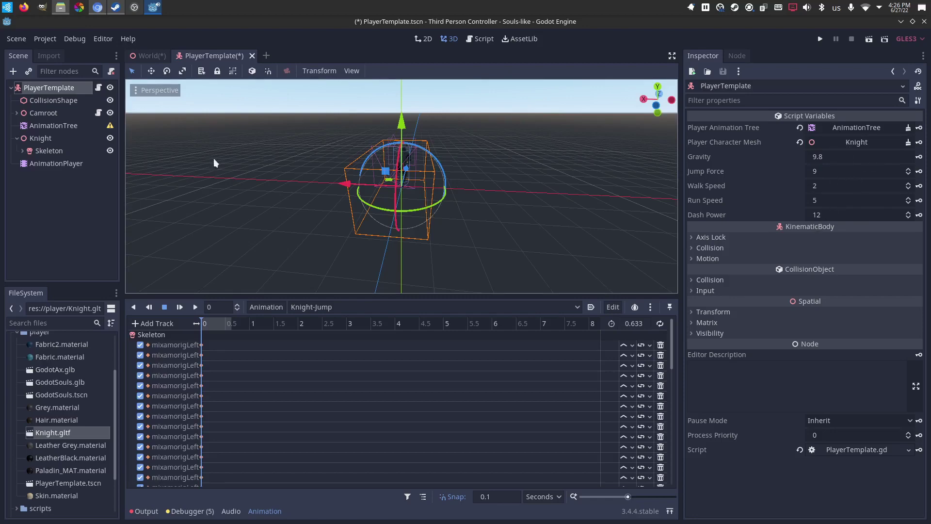
Assign the Knight node as the Player Character Mesh of the Camroot node.
click(45, 101)
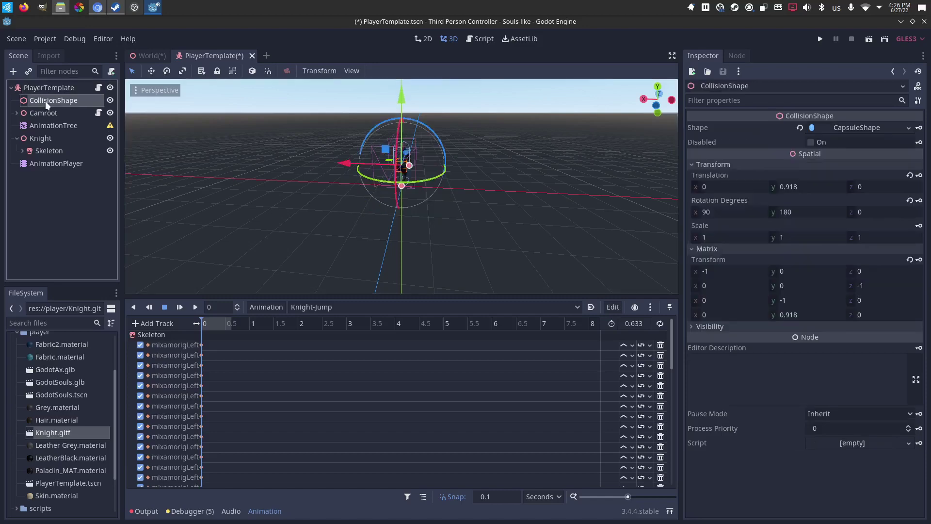
click(40, 113)
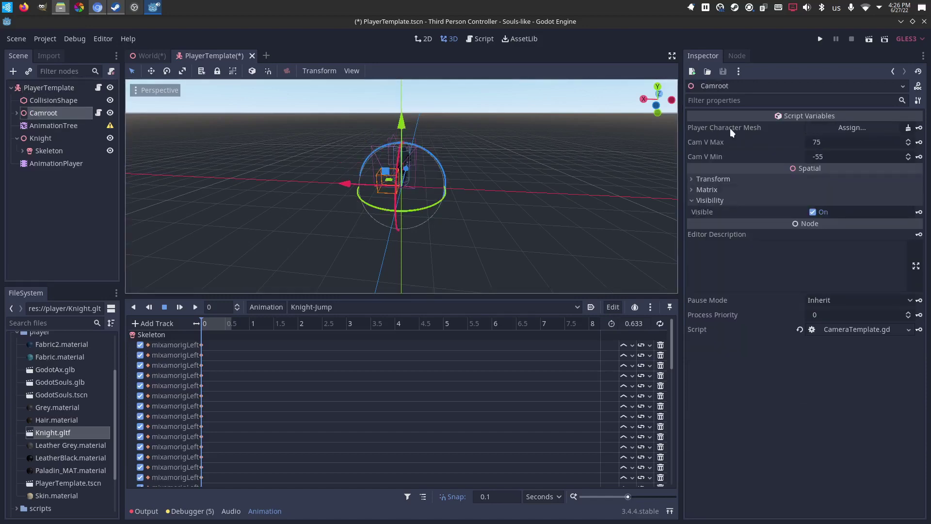
click(832, 126)
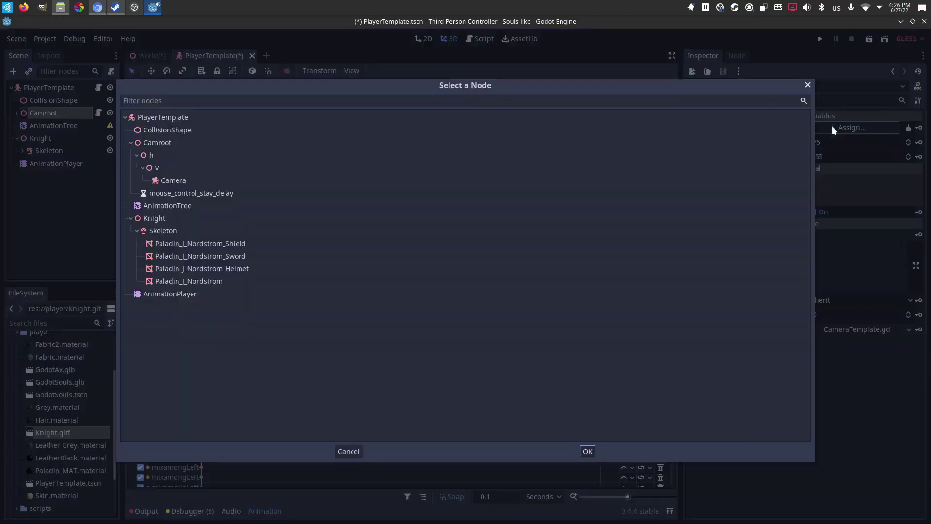
click(151, 222)
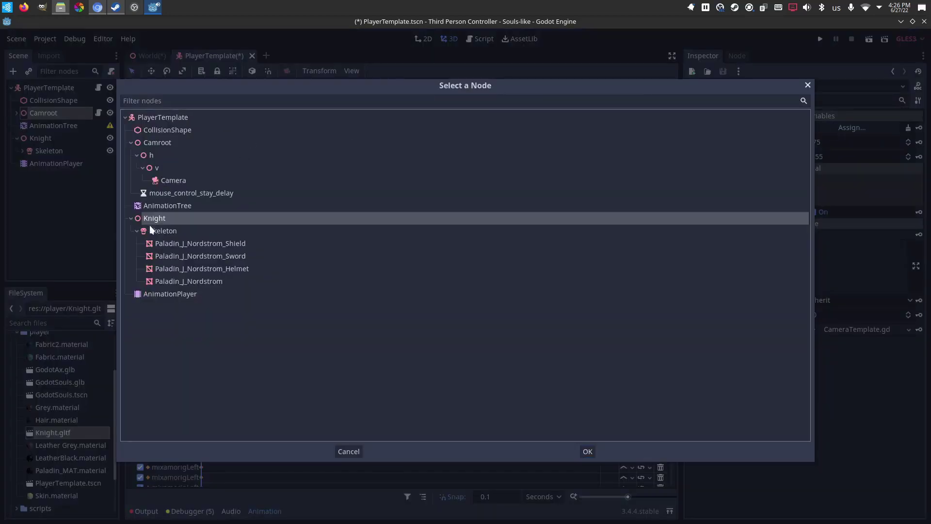
click(586, 451)
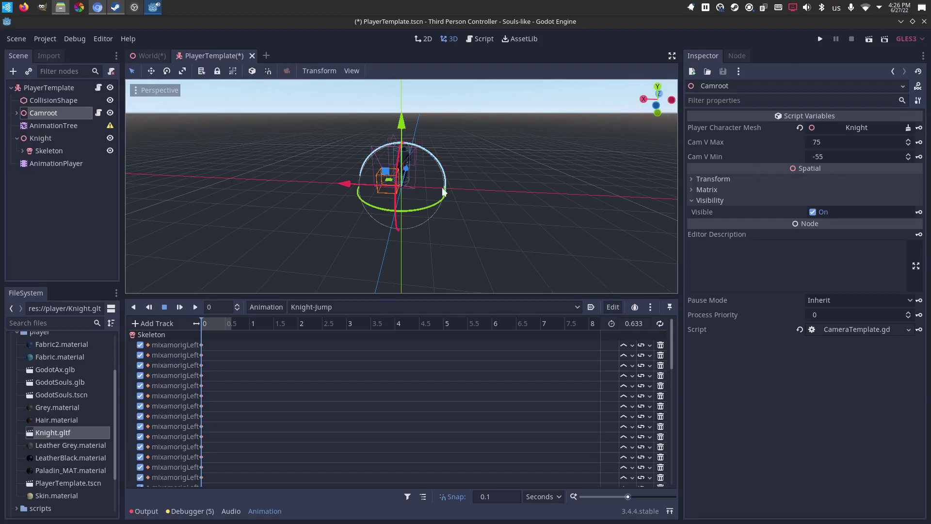
Assign the AnimationPlayer node as the Anim Player of the AnimationTree.
click(52, 127)
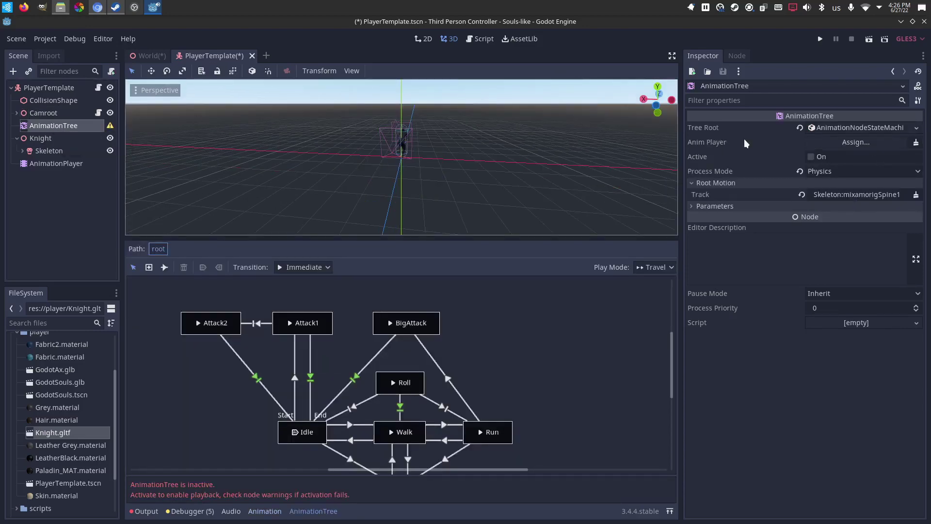
click(855, 141)
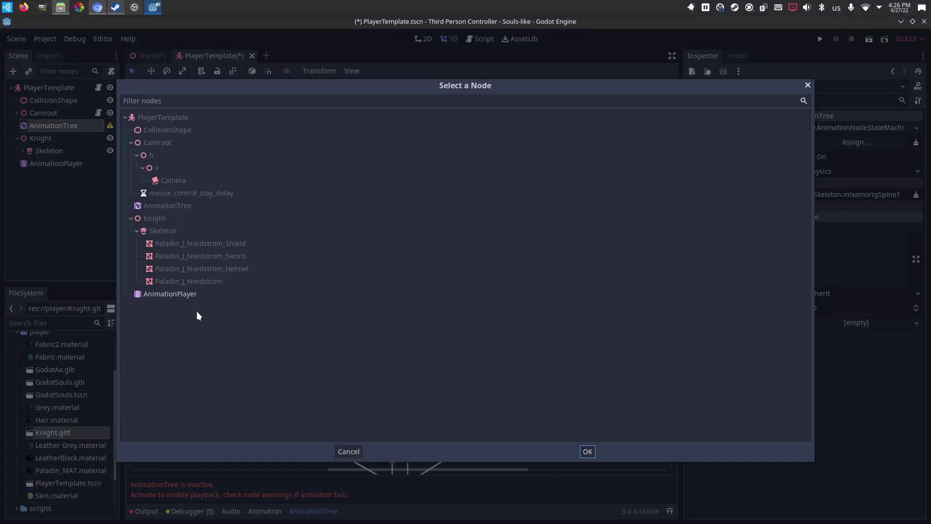
click(179, 296)
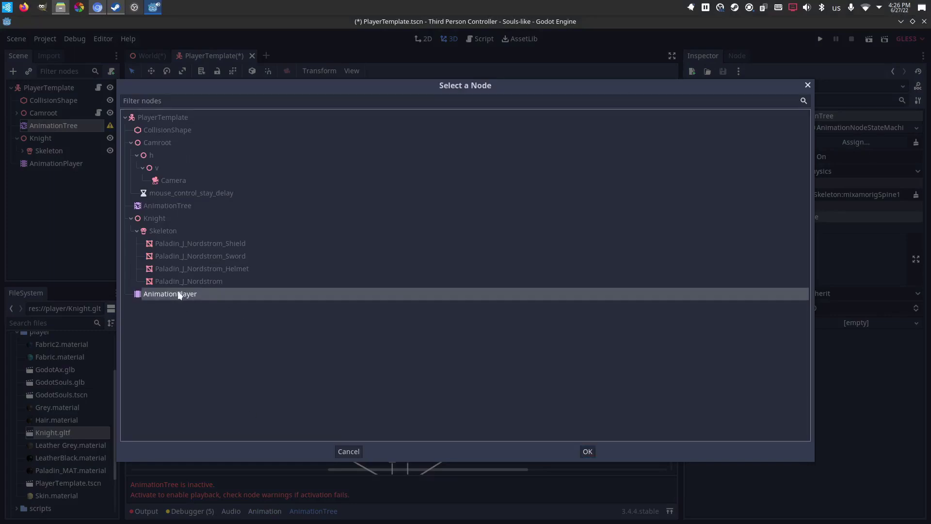
click(587, 451)
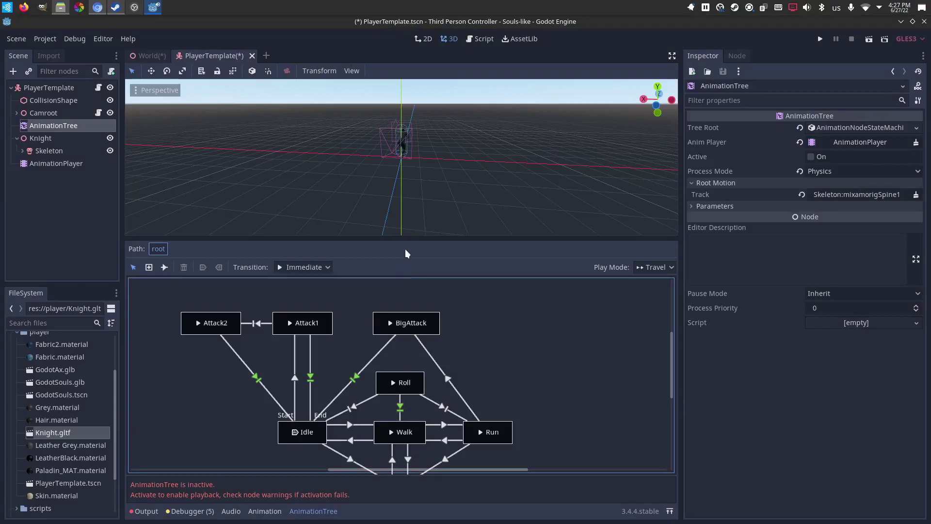
Activate the AnimationTree and frame the whole knight in the 3D viewport above the state machine.
drag(406, 241, 406, 156)
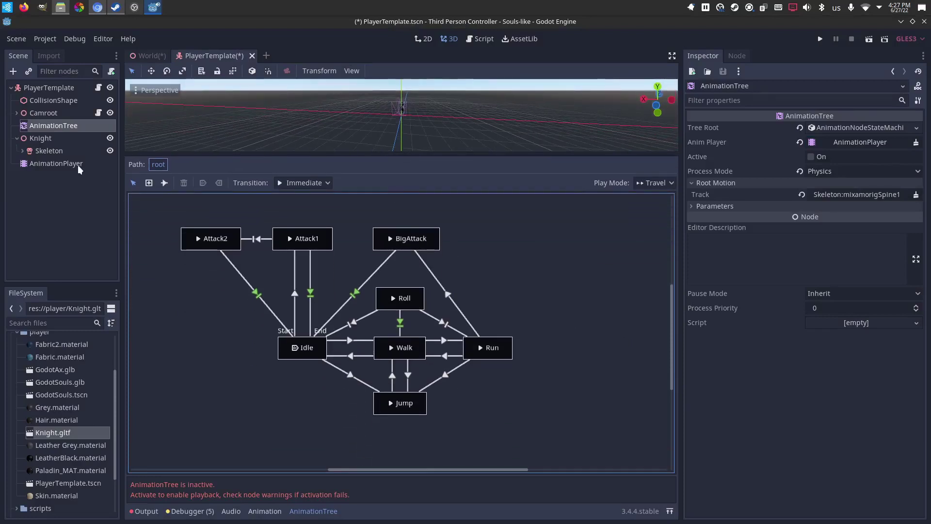
scroll(490, 106, up, 5)
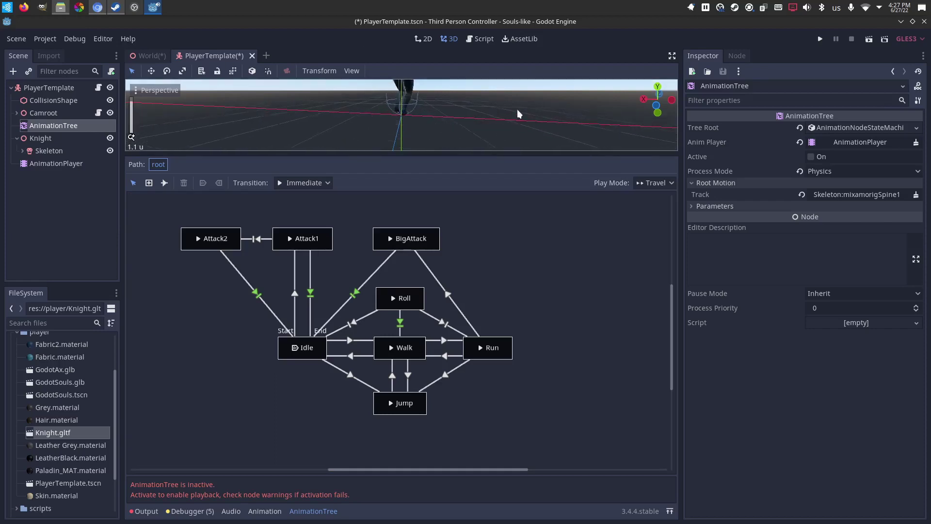
drag(659, 102, 664, 115)
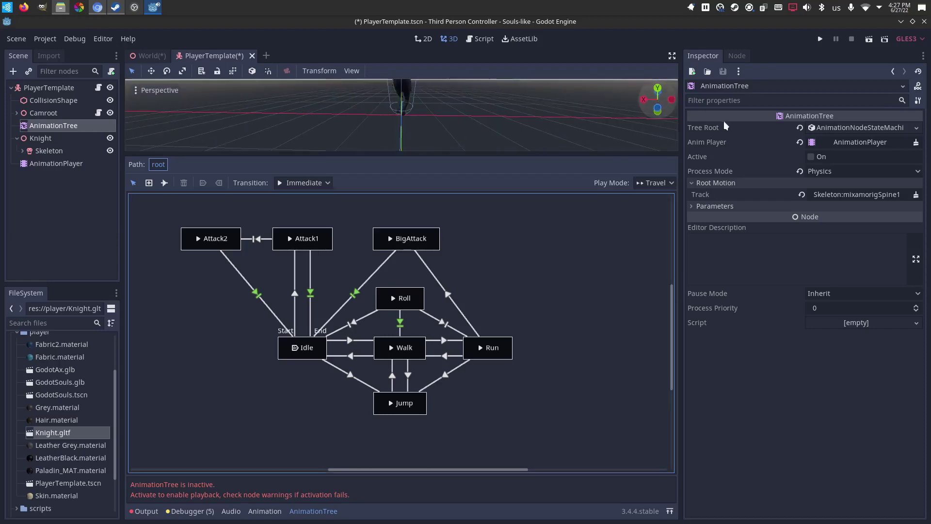
click(822, 159)
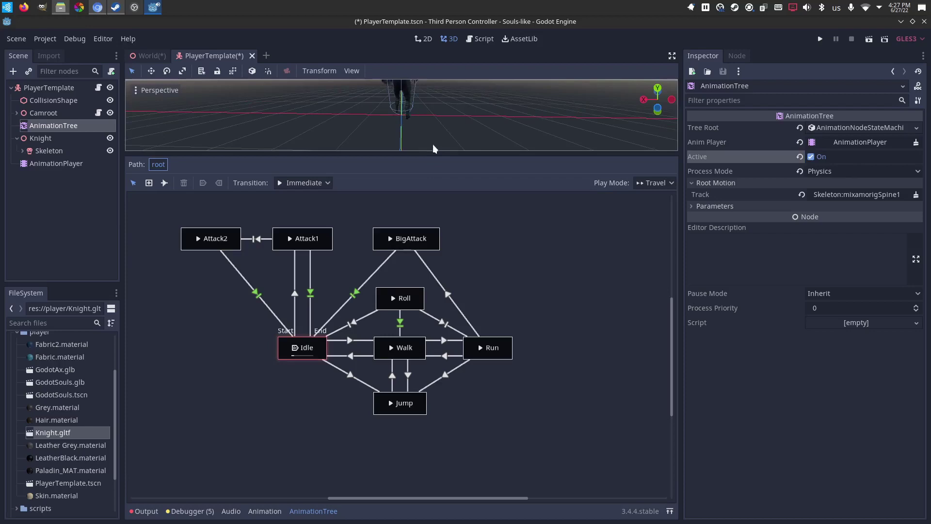
drag(426, 154, 426, 214)
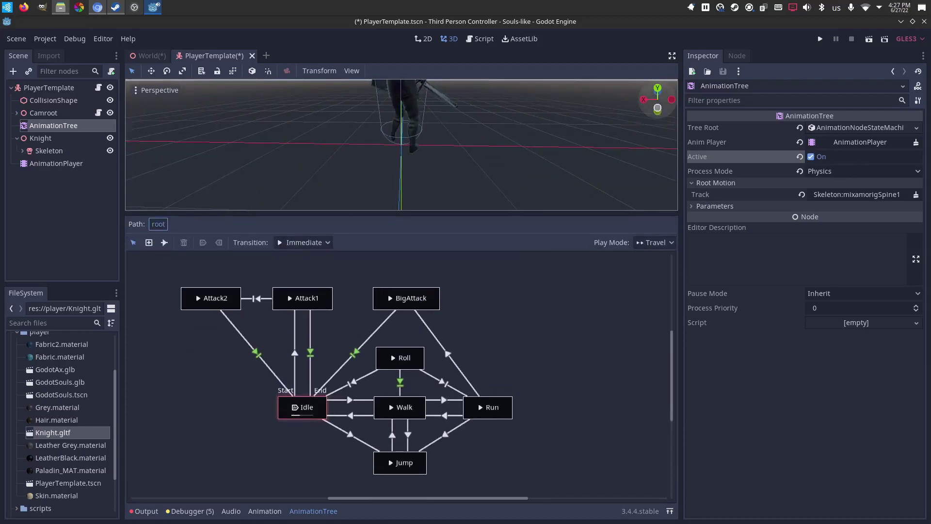
drag(657, 100, 657, 110)
right_drag(558, 145, 557, 94)
scroll(401, 144, down, 3)
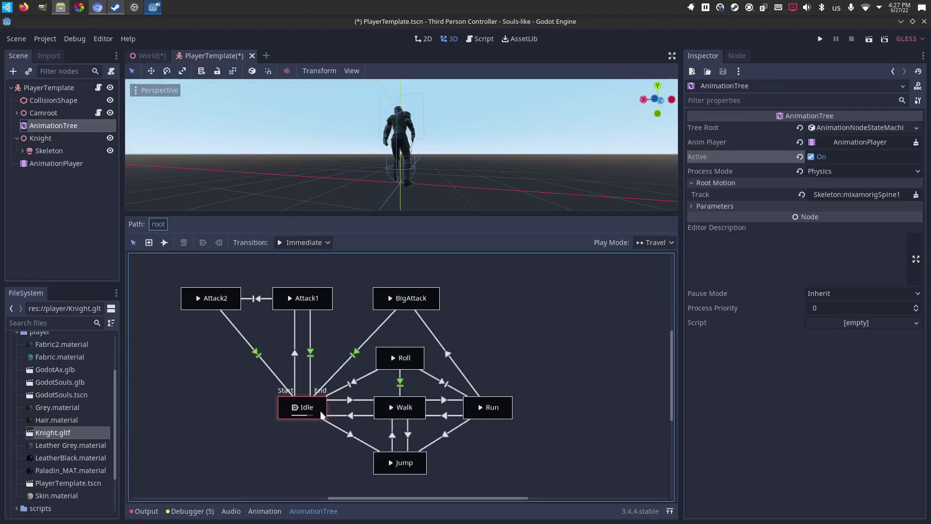
Choose Knight-idle-loop as the Idle state's animation and Knight-walk-loop as the Walk state's animation.
click(325, 414)
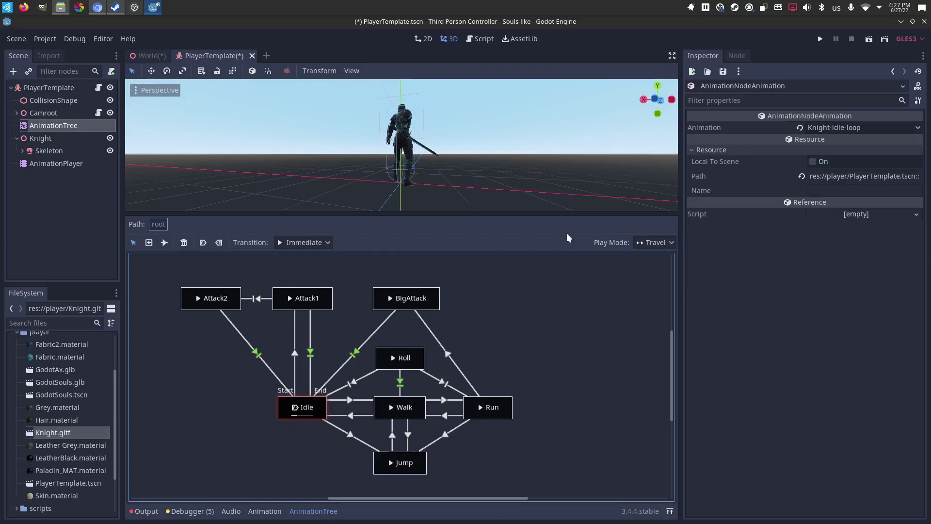
click(834, 128)
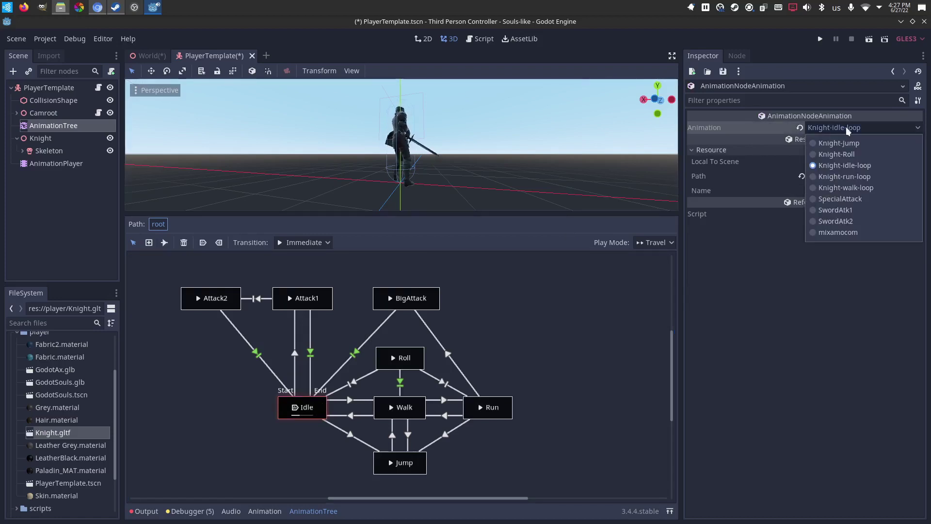
click(838, 169)
click(406, 420)
click(833, 127)
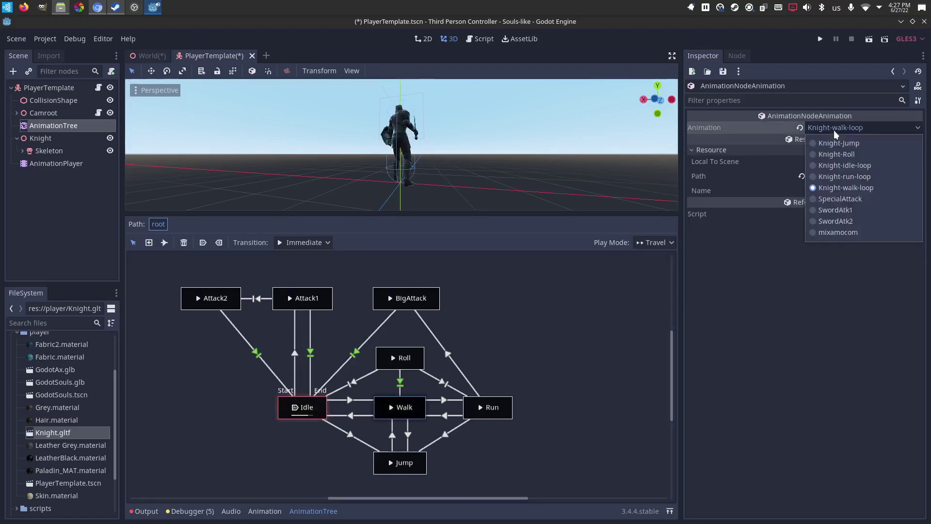
click(839, 188)
Check the Jump state's animation and choose Knight-run-loop as the Run state's animation.
click(421, 464)
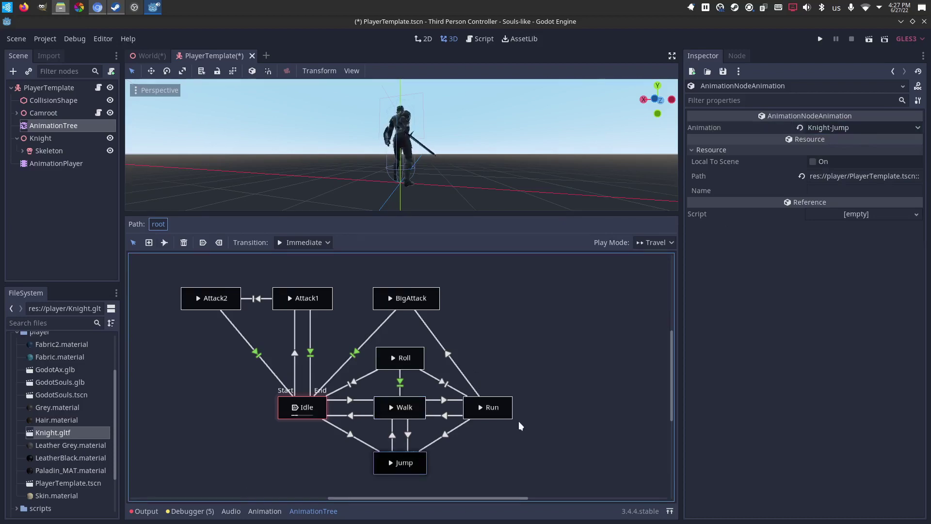
click(507, 415)
click(868, 127)
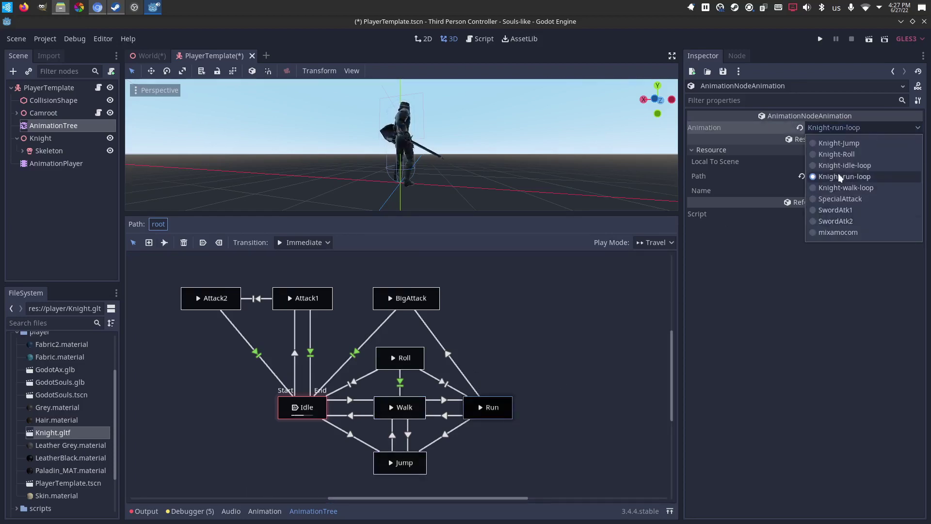
click(811, 177)
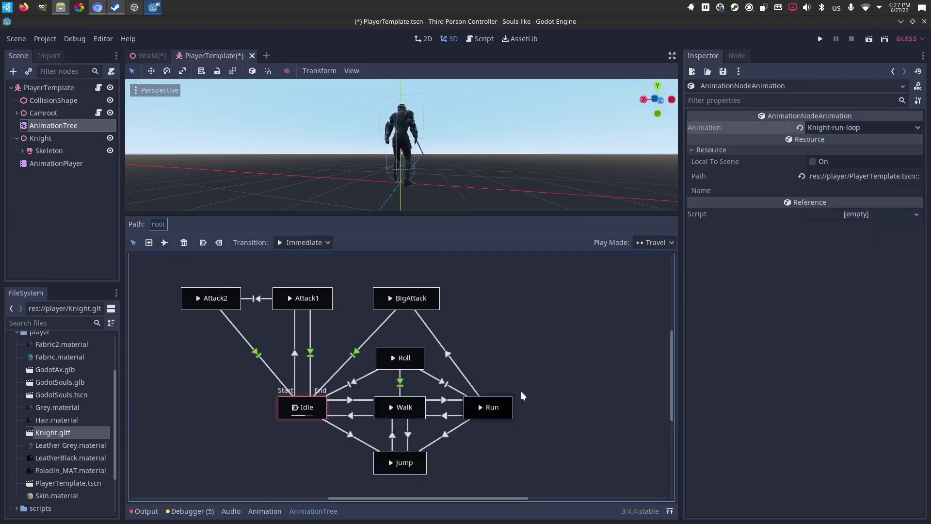
Preview the Walk, Run and Jump states by playing them in the state machine.
click(429, 468)
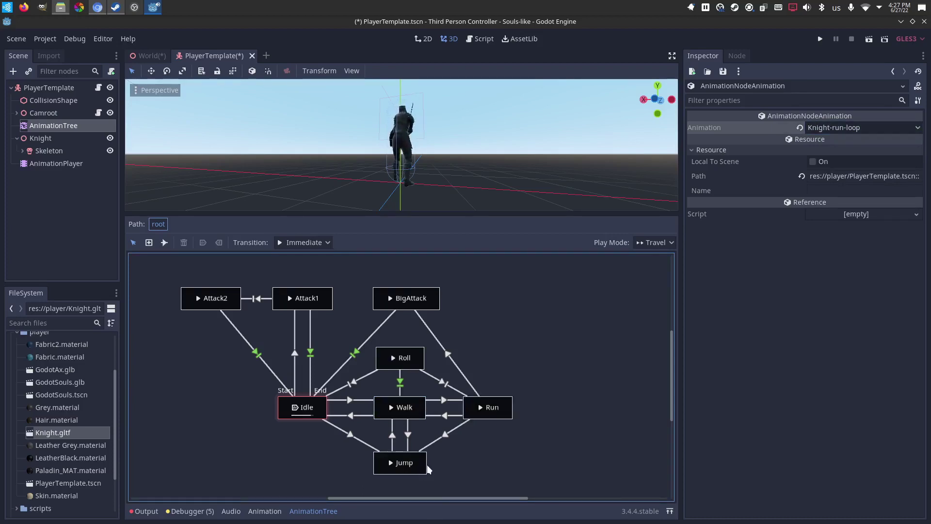
click(392, 407)
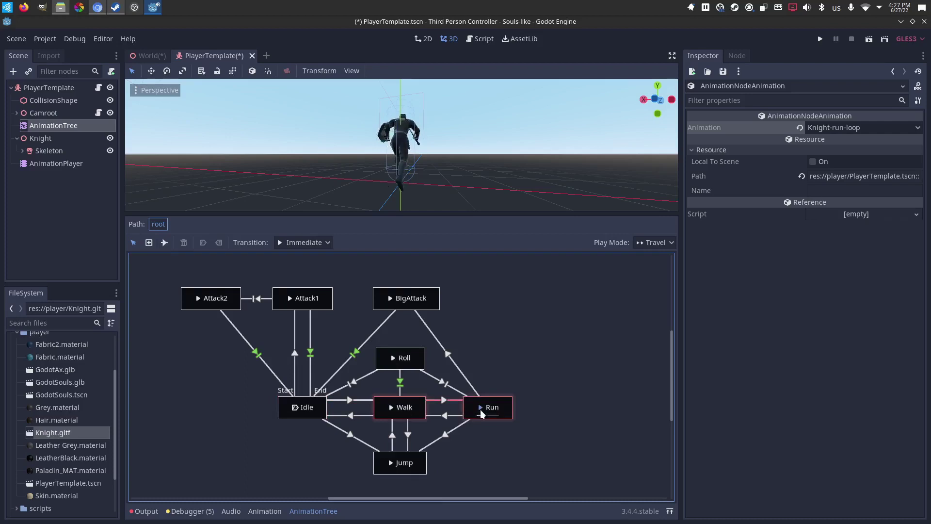
click(392, 464)
click(391, 463)
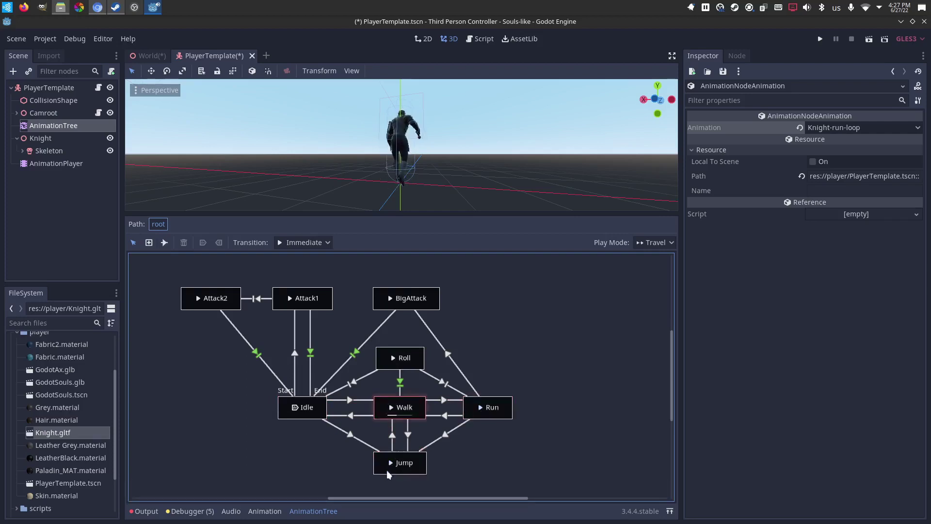
Set the Jump state's animation to Knight-Jump, then play Jump and check the Roll state.
click(860, 128)
click(839, 152)
click(844, 127)
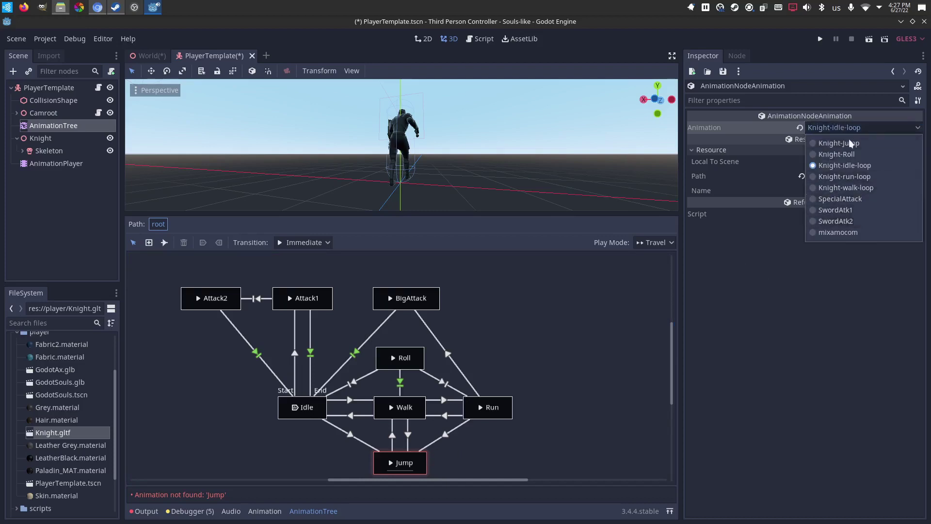
click(839, 143)
click(391, 463)
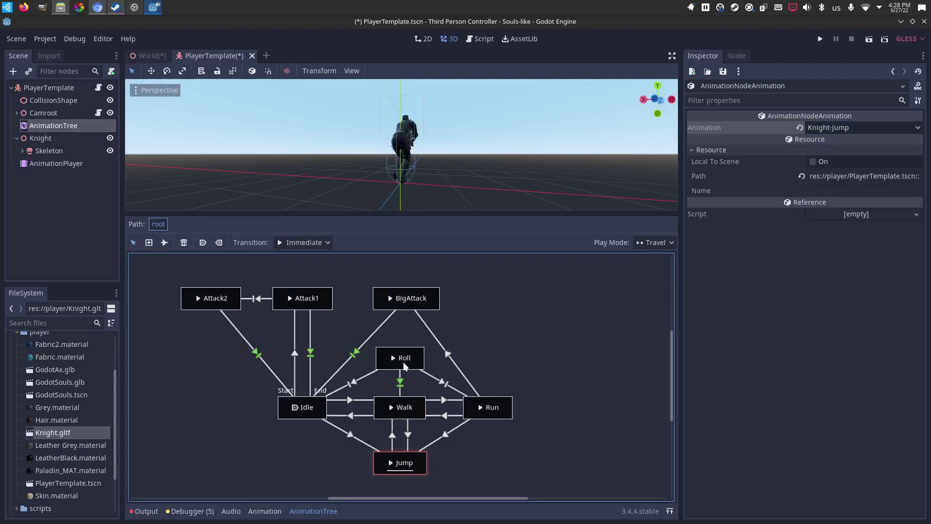
click(394, 358)
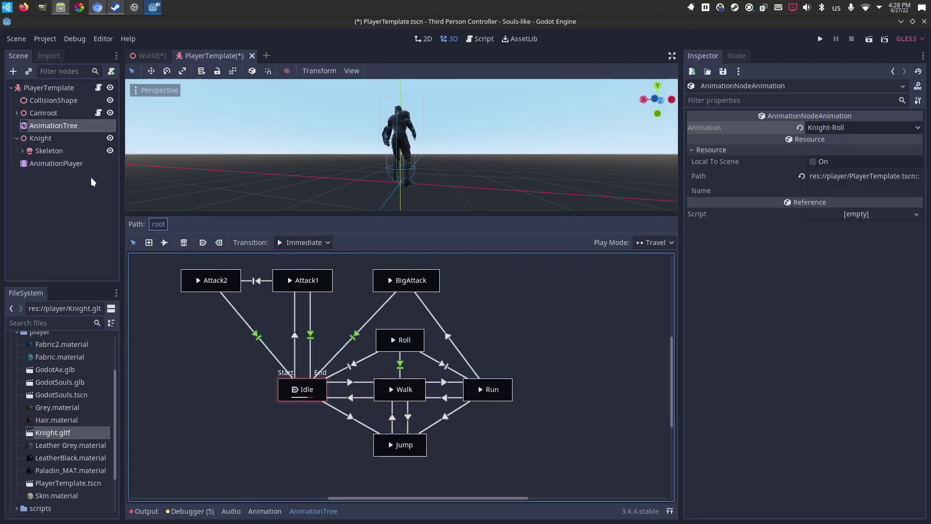
Review the properties of PlayerTemplate, CollisionShape, Camroot and AnimationTree, plus the animation assigned to the attack states.
click(44, 87)
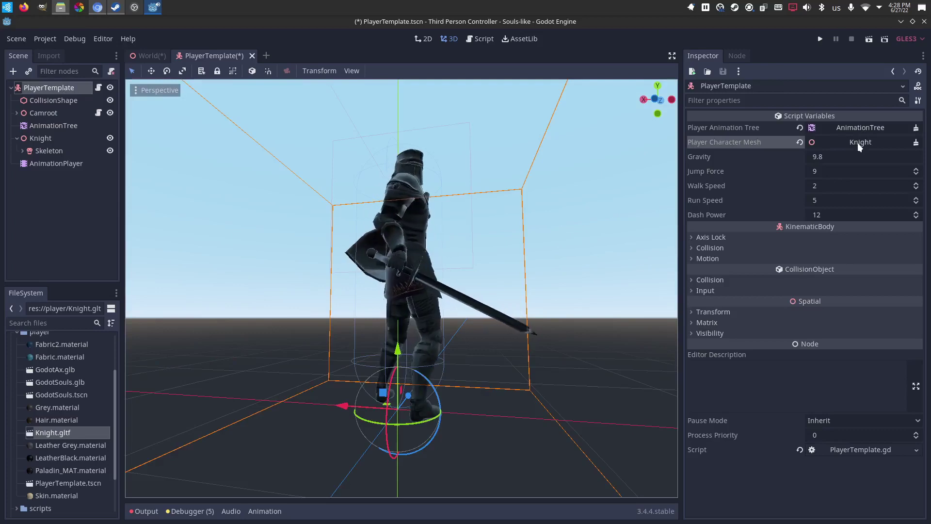
click(59, 100)
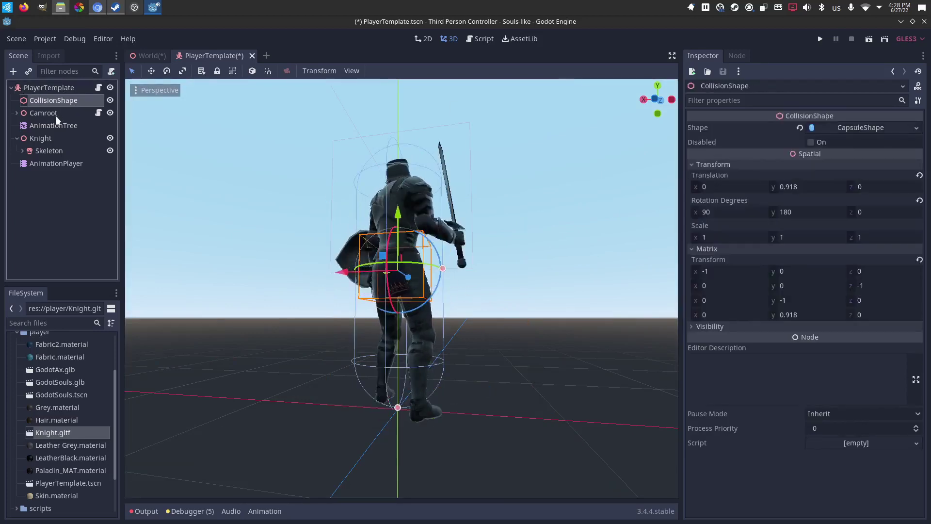
click(55, 115)
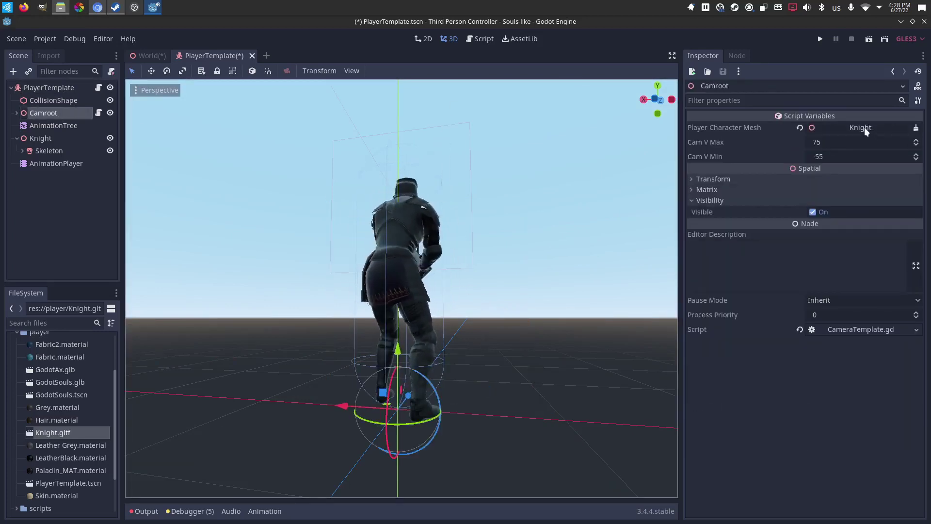
click(48, 125)
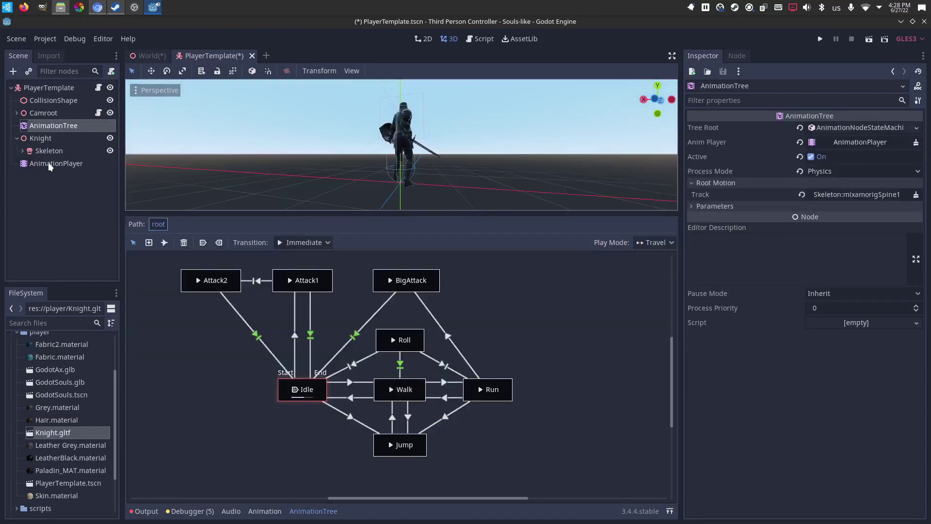
click(208, 277)
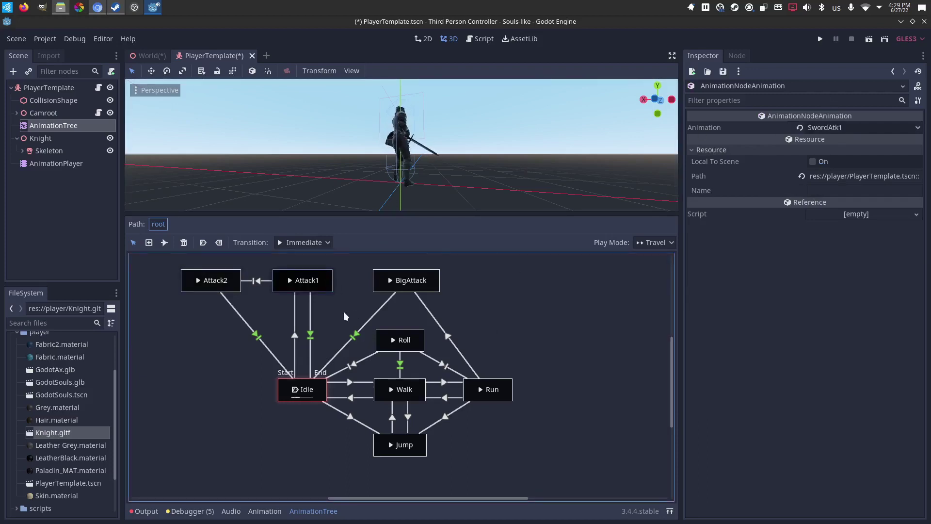
Save the PlayerTemplate scene and the World scene.
key(ctrl+s)
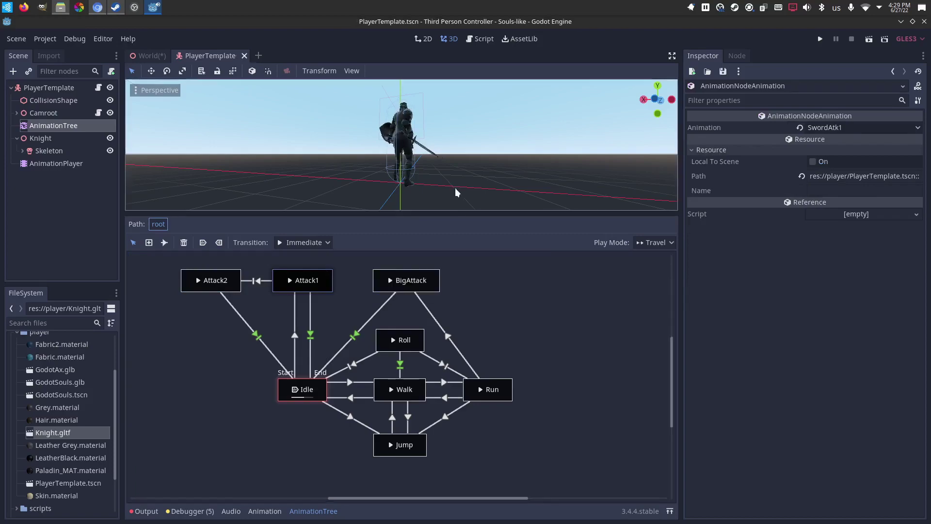
click(154, 57)
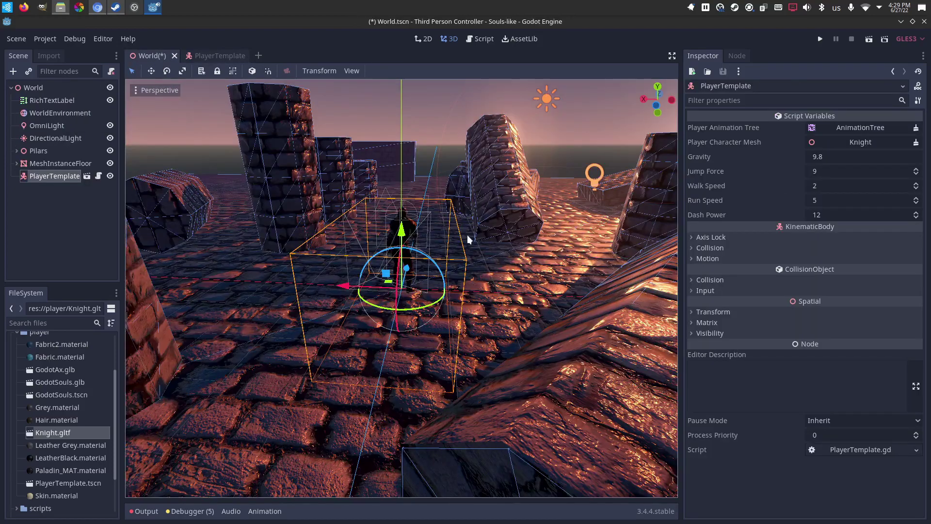
key(ctrl+s)
scroll(444, 241, up, 4)
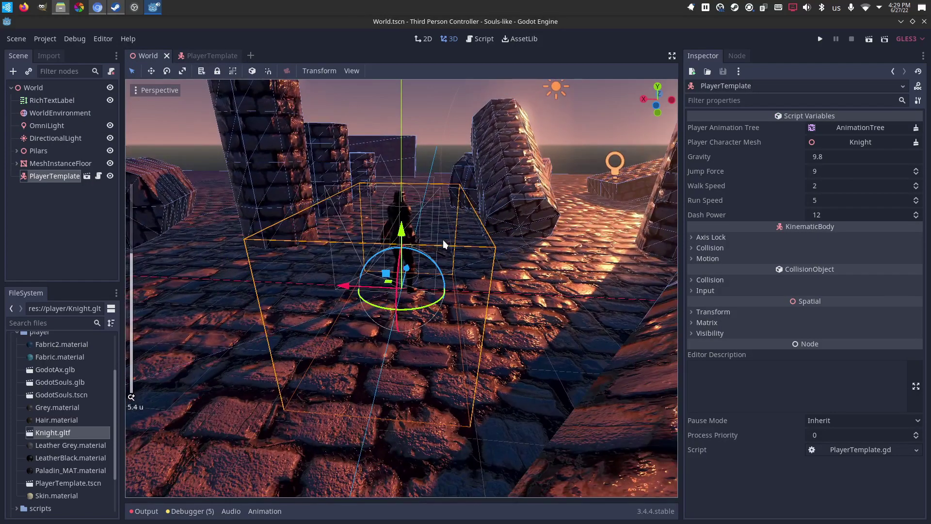
Run the project and test the knight's walking, running and sword attacks among the pillars.
key(F5)
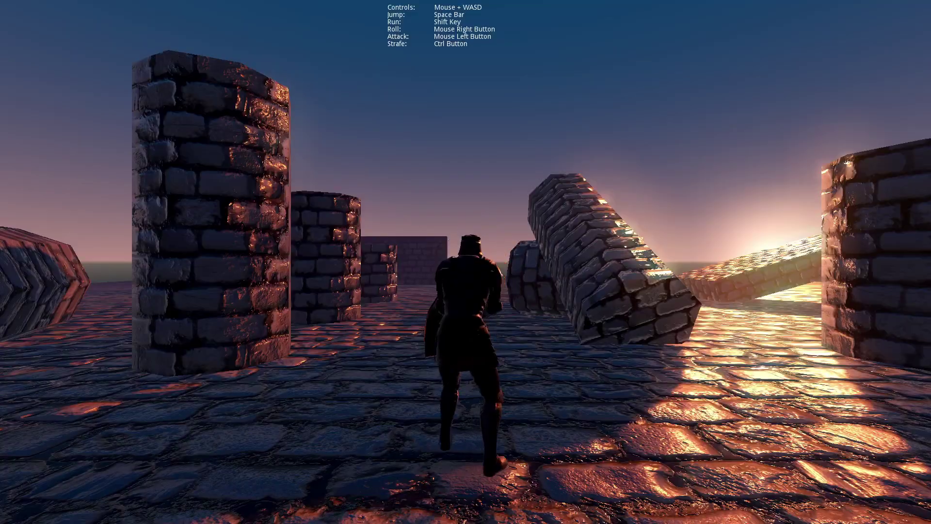
key(w)
key(shift)
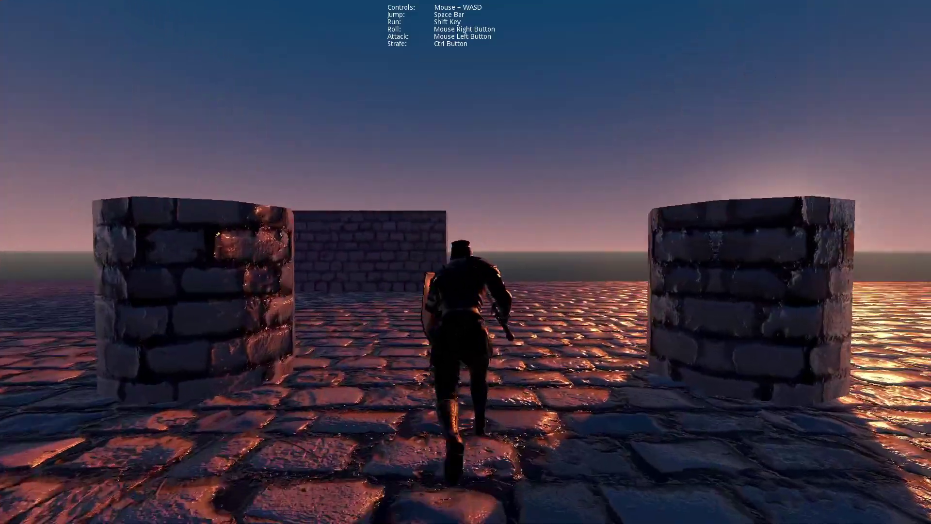
click(465, 262)
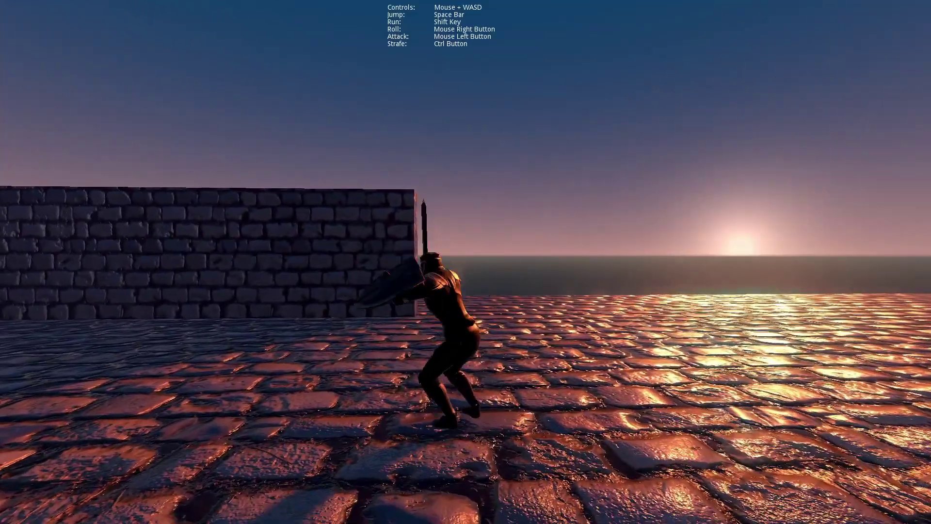
key(w)
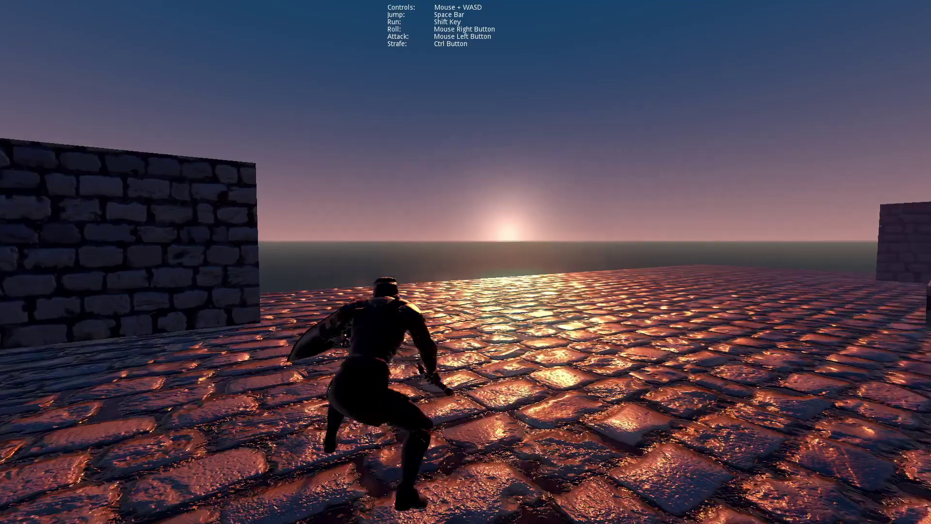
click(465, 262)
click(465, 262)
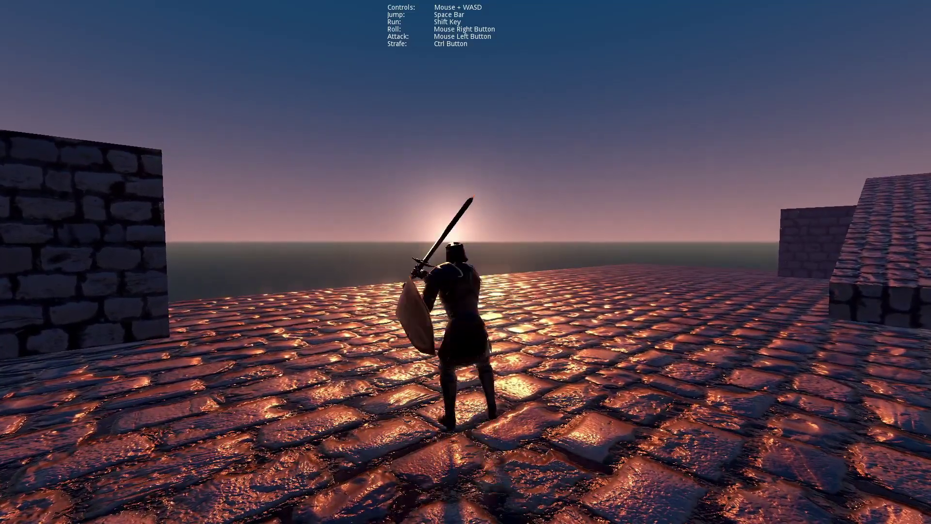
click(465, 261)
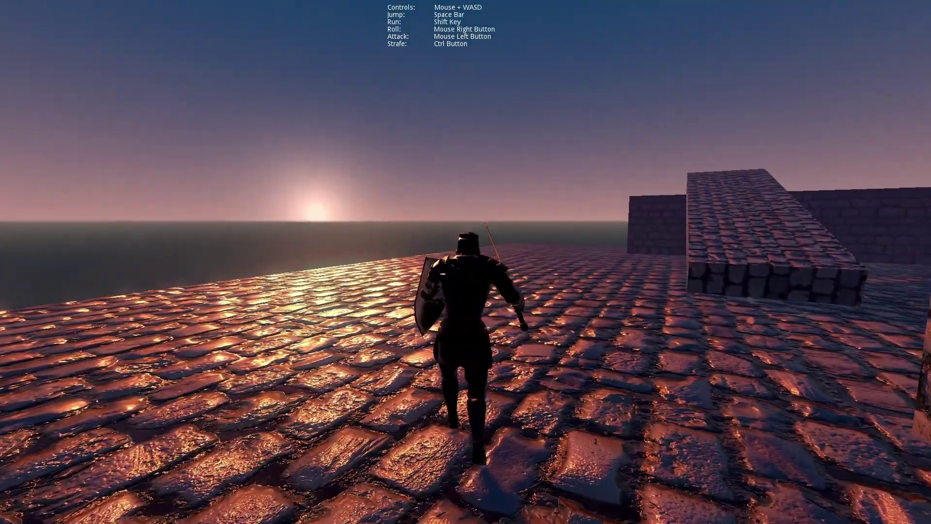
click(465, 262)
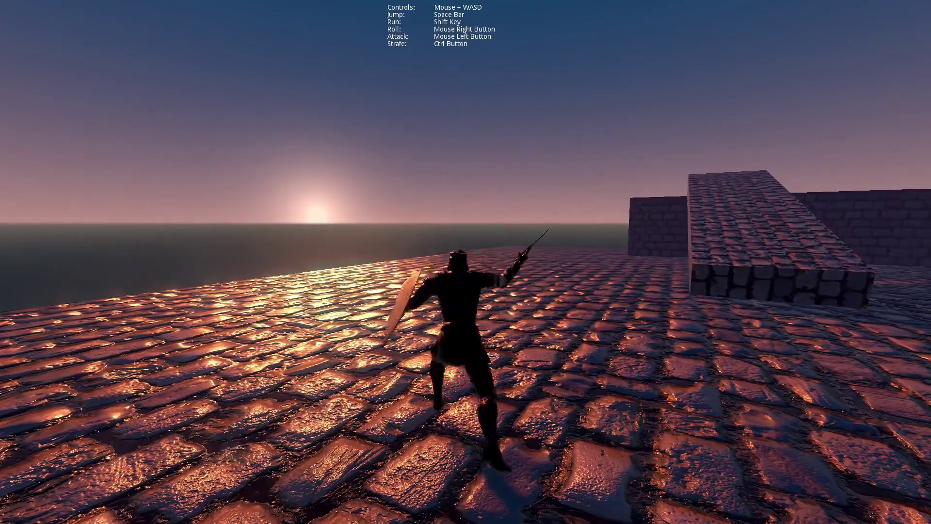
Test the knight's roll and make it jump onto the pillars while moving.
key(a)
right_click(466, 262)
key(w)
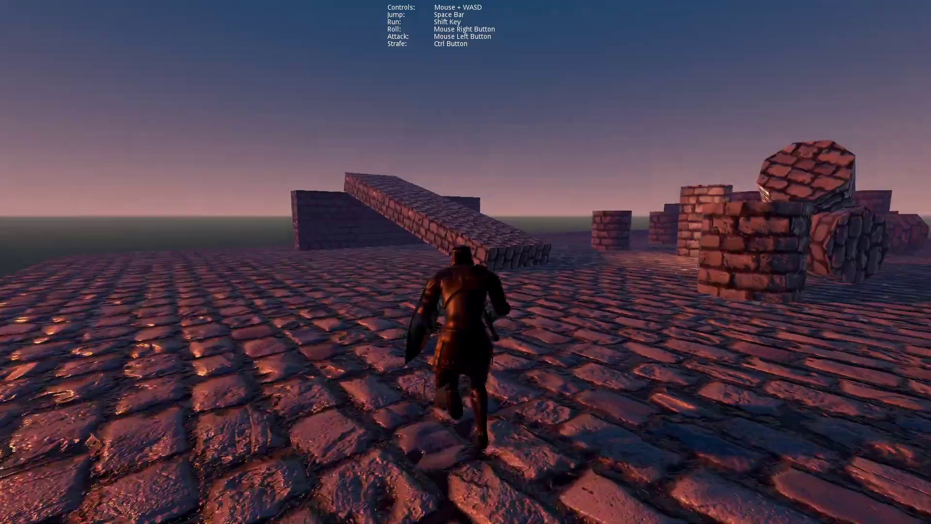
key(space)
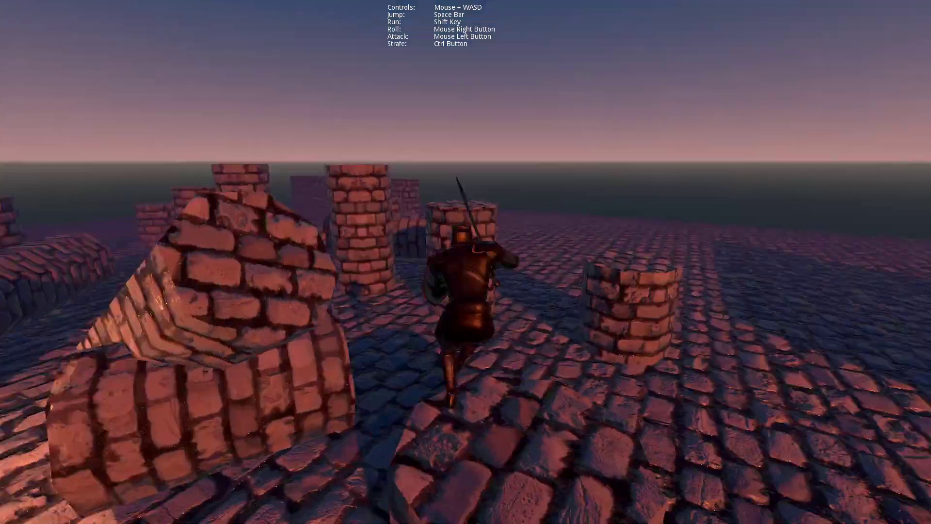
key(space)
key(space)
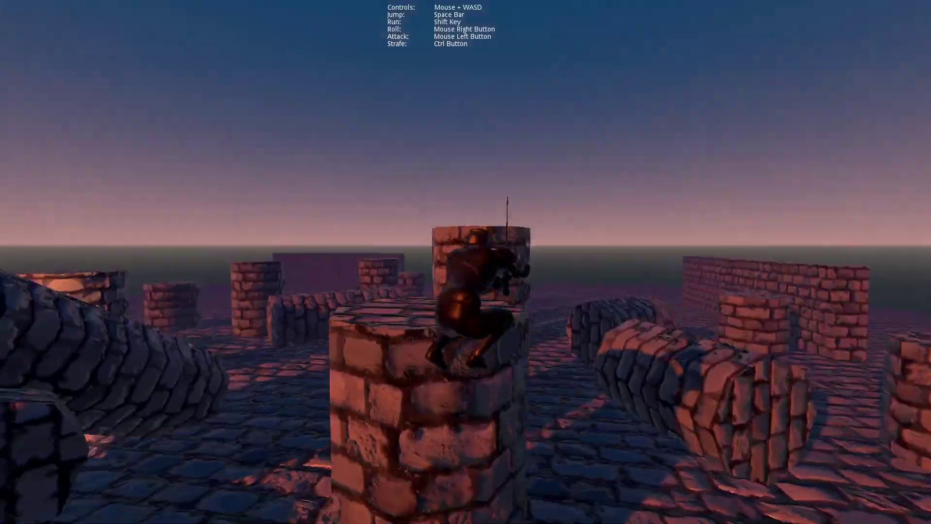
Move the knight forward and sideways between the pillars, then quit the running game.
key(w)
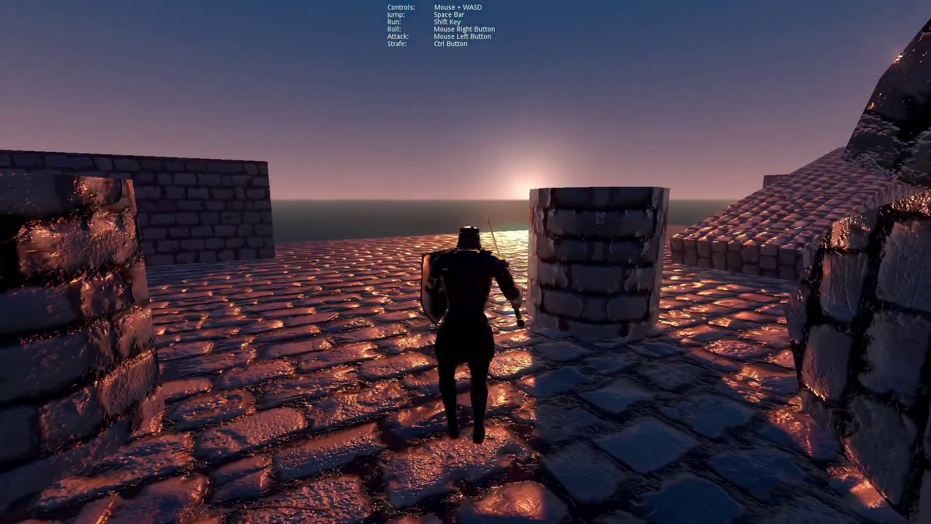
key(a)
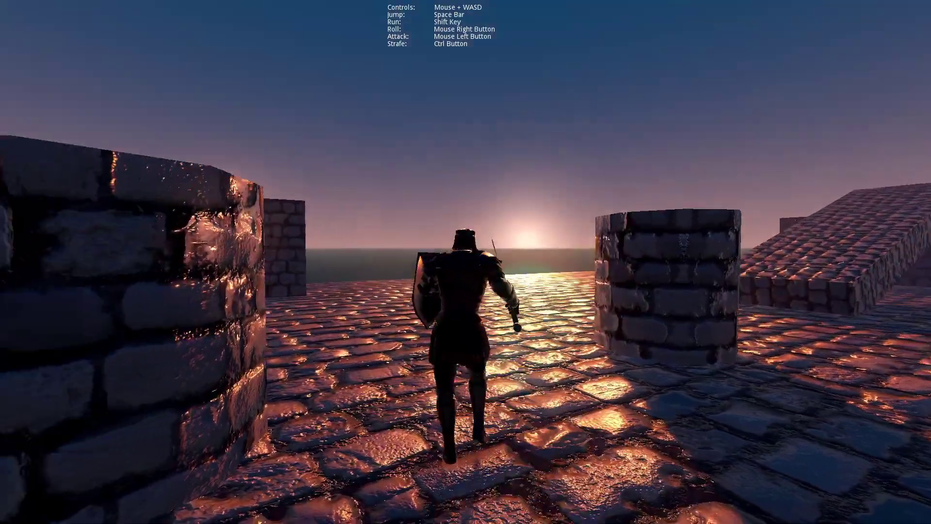
key(a)
key(d)
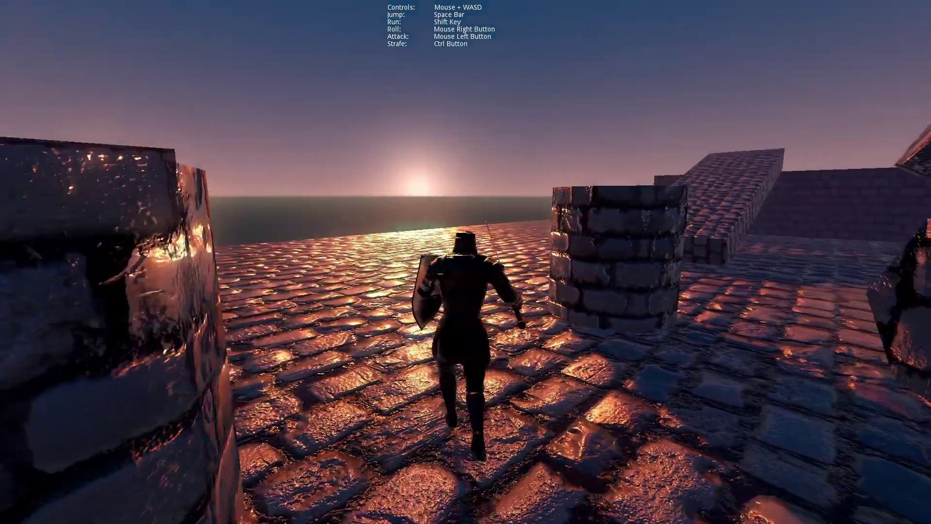
key(w)
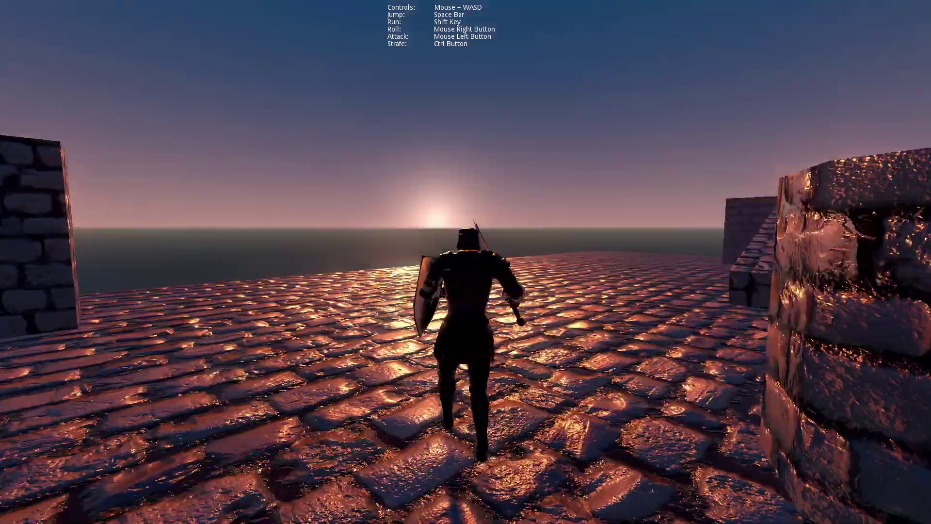
key(w)
key(Escape)
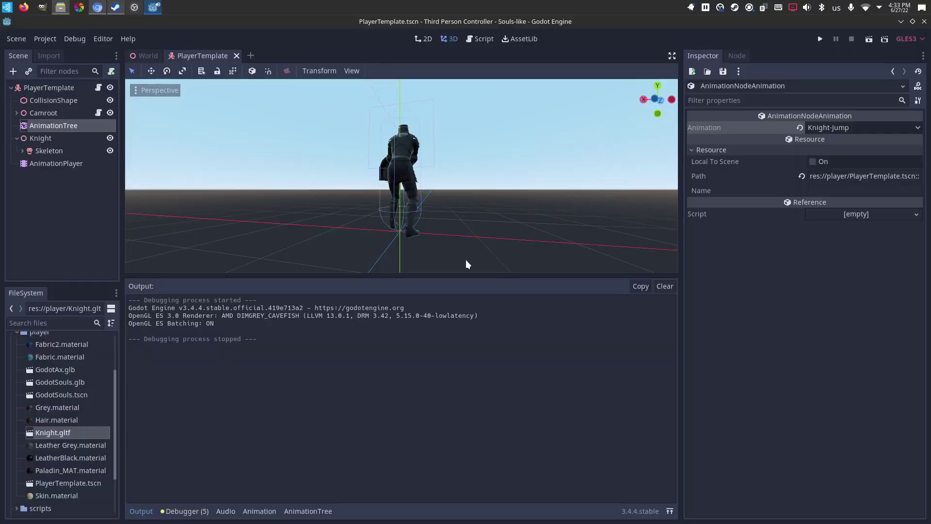
Switch to Chromium and show the Godot Third Person Controller asset page and the Godot 3.1 character controller tutorial video.
click(98, 8)
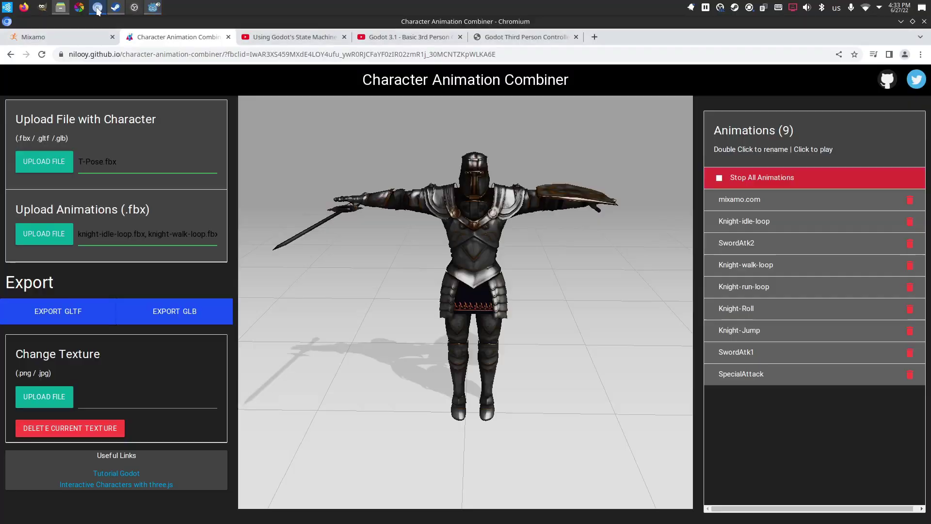
click(521, 37)
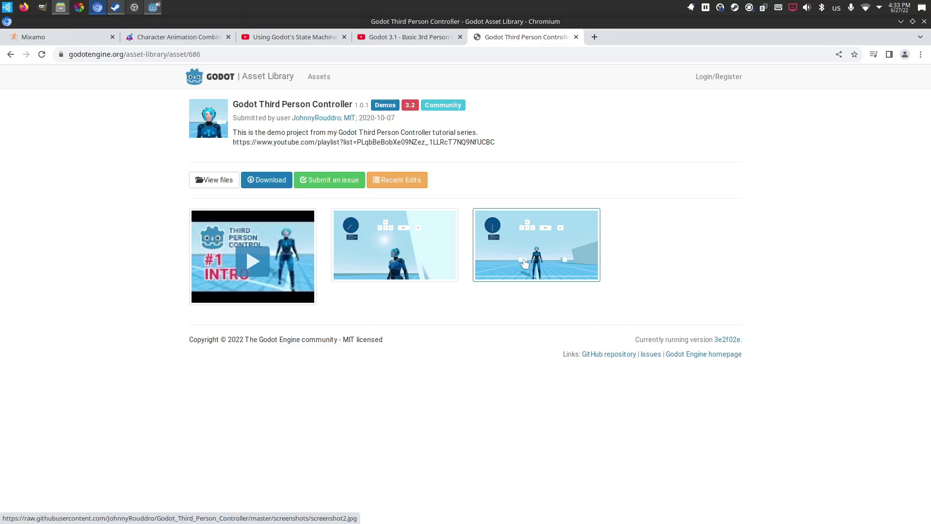
click(438, 42)
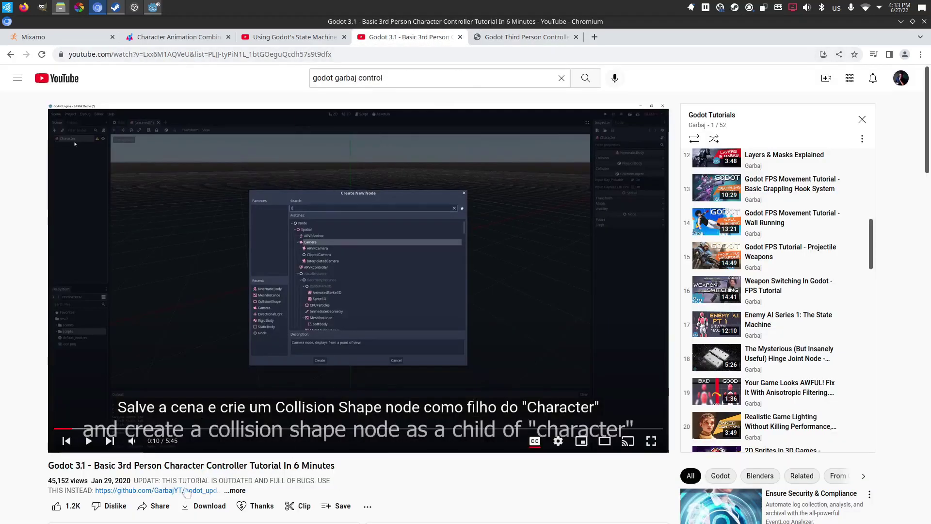
Look over the Godot 3.1 character controller tutorial page, then show the Using Godot's State Machine (Advance Conditions) video.
scroll(261, 457, down, 2)
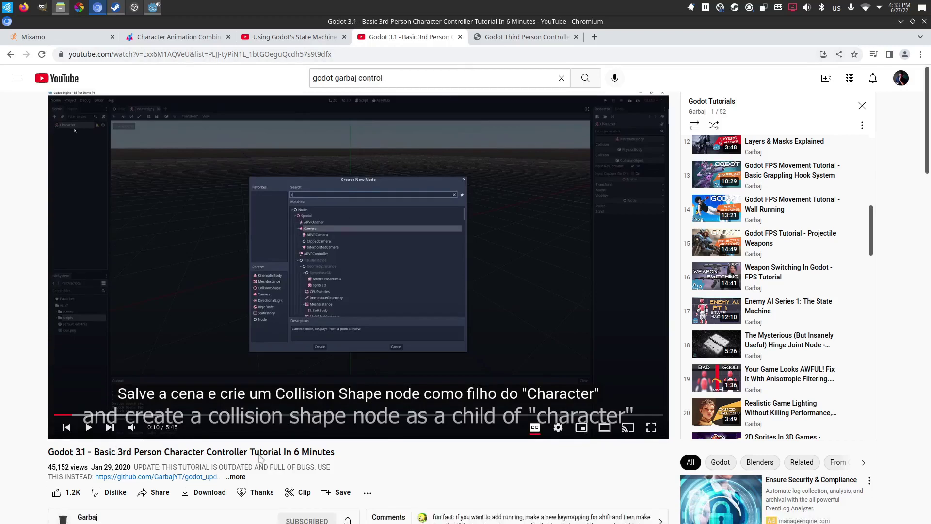
scroll(260, 458, up, 2)
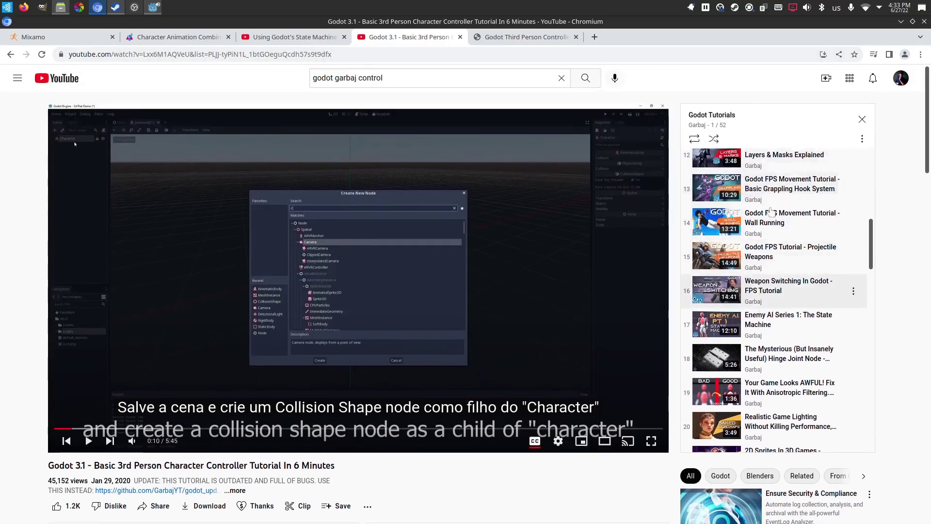
click(296, 39)
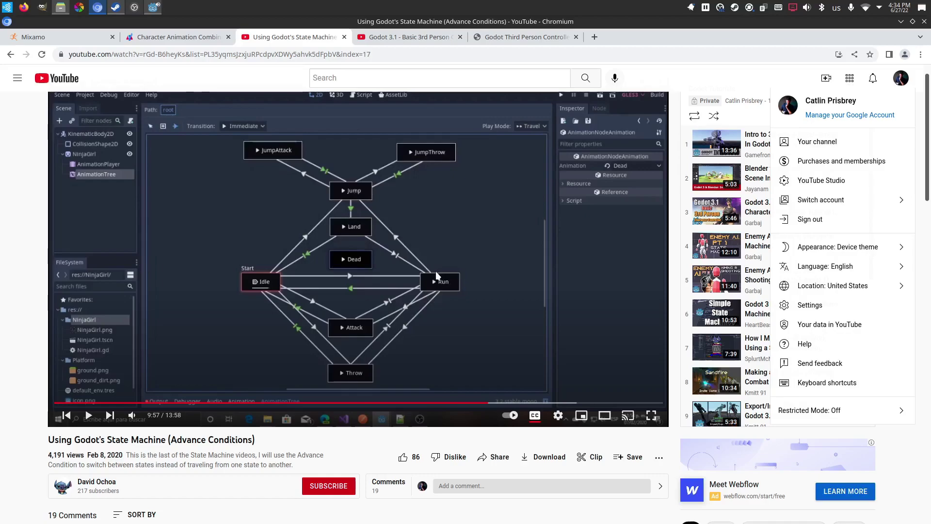
Switch to Godot and examine the AnimationTree's condition parameters and the advance condition on the Walk-to-Idle transition.
click(152, 7)
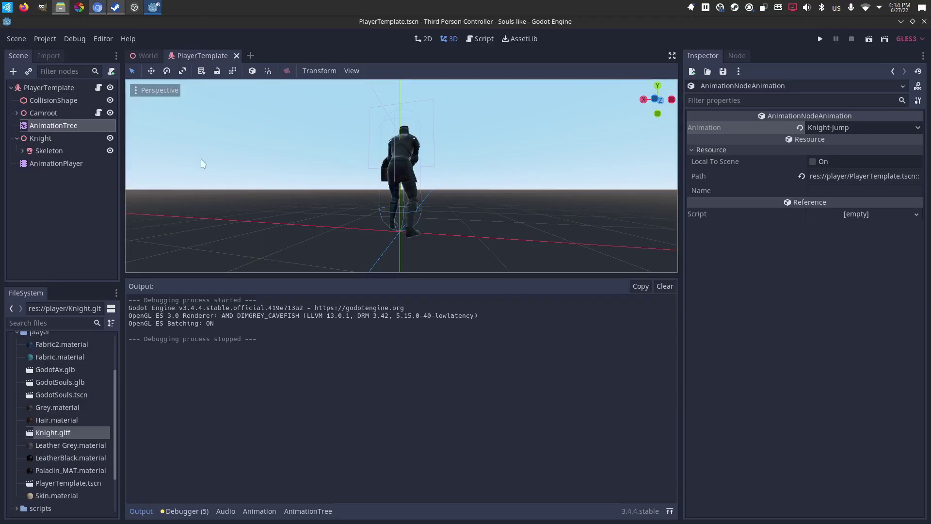
click(62, 127)
click(716, 204)
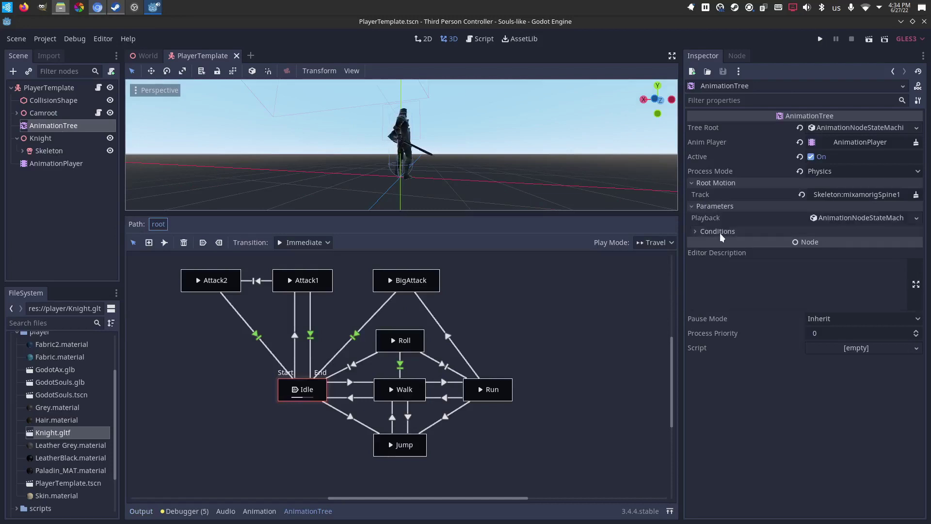
click(719, 232)
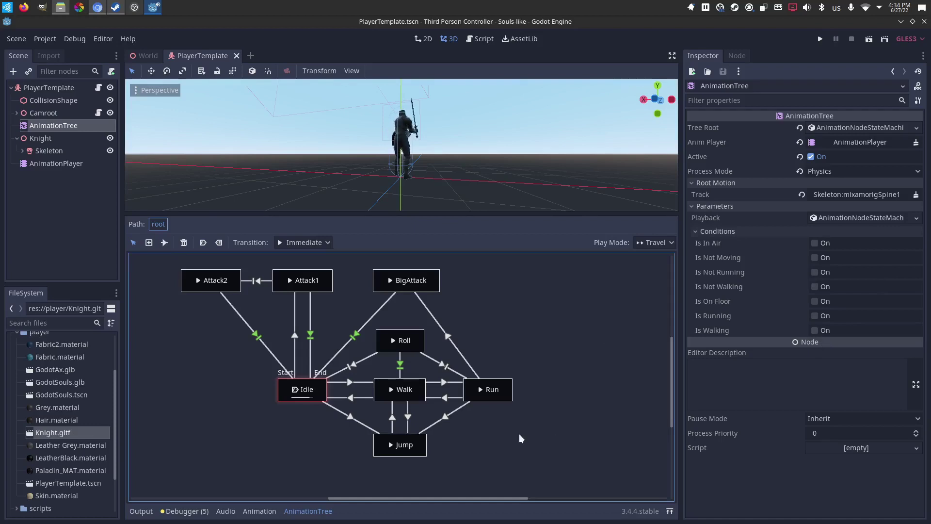
click(354, 397)
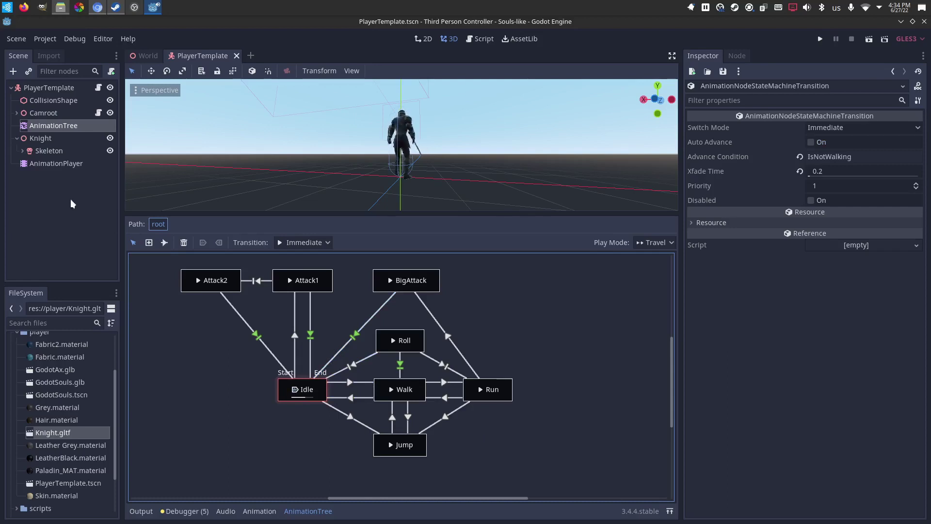
click(50, 129)
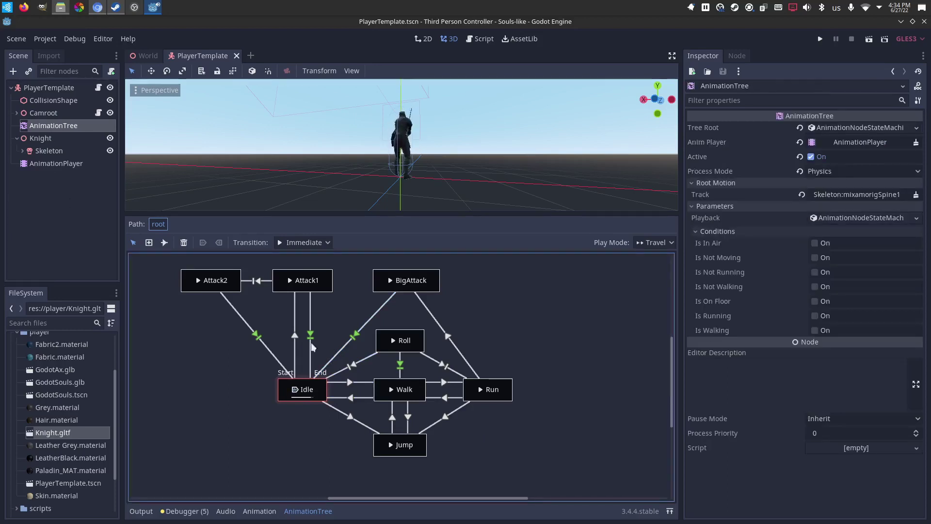
Test the state transitions by enabling Is Walking and Is Running, toggling Is In Air on and off, and enabling Is On Floor.
click(814, 331)
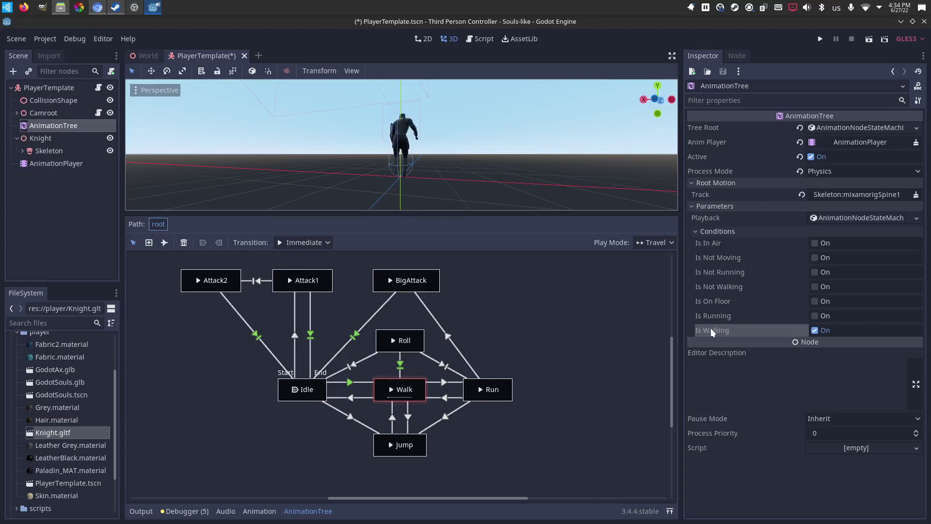
click(816, 318)
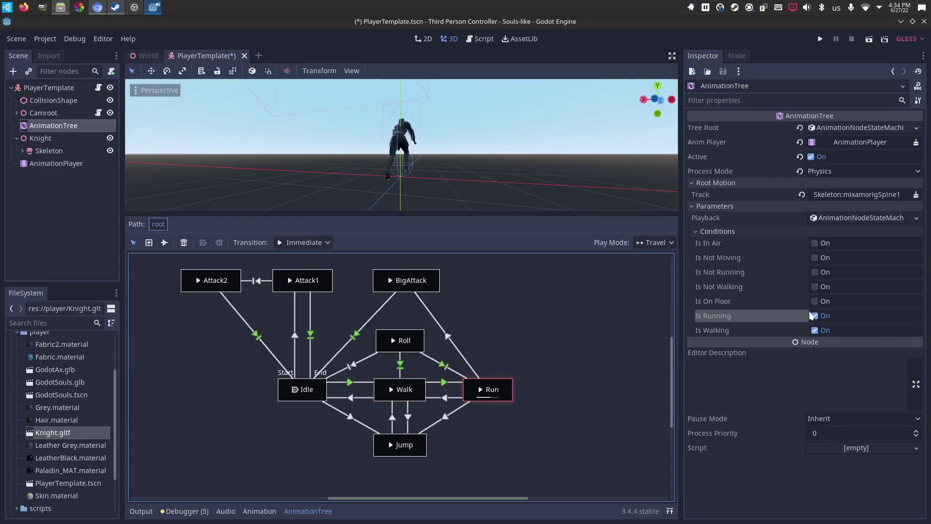
click(814, 243)
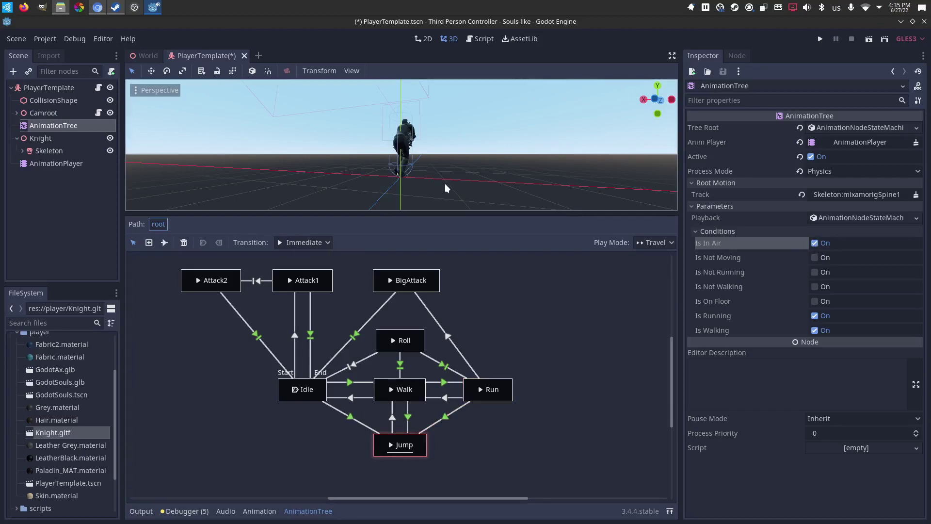
click(816, 243)
click(815, 301)
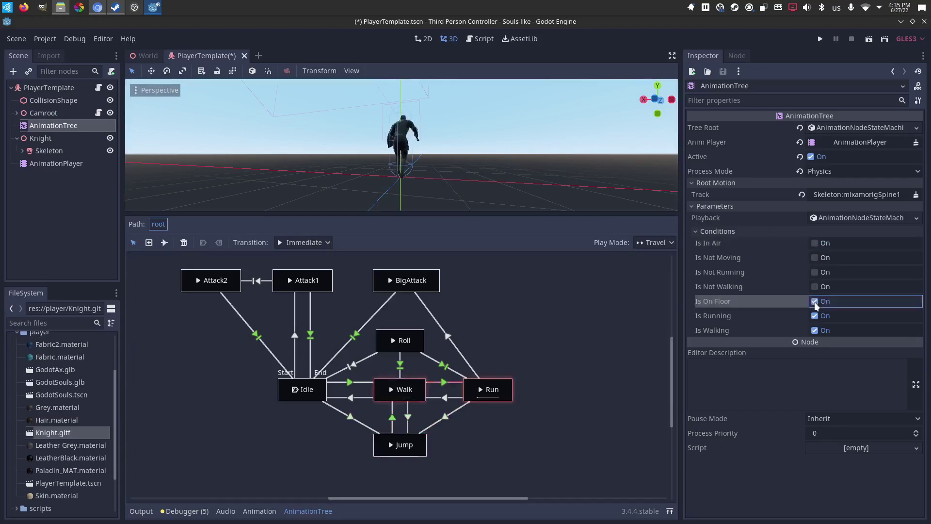
click(389, 281)
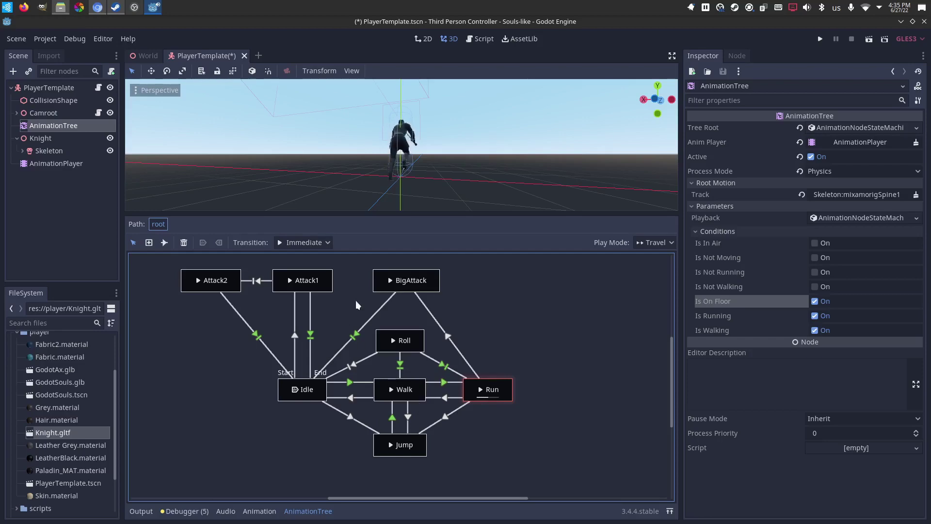
Open the PlayerTemplate script and examine its animation node names and the start and travel calls for the roll and attack inputs.
click(98, 87)
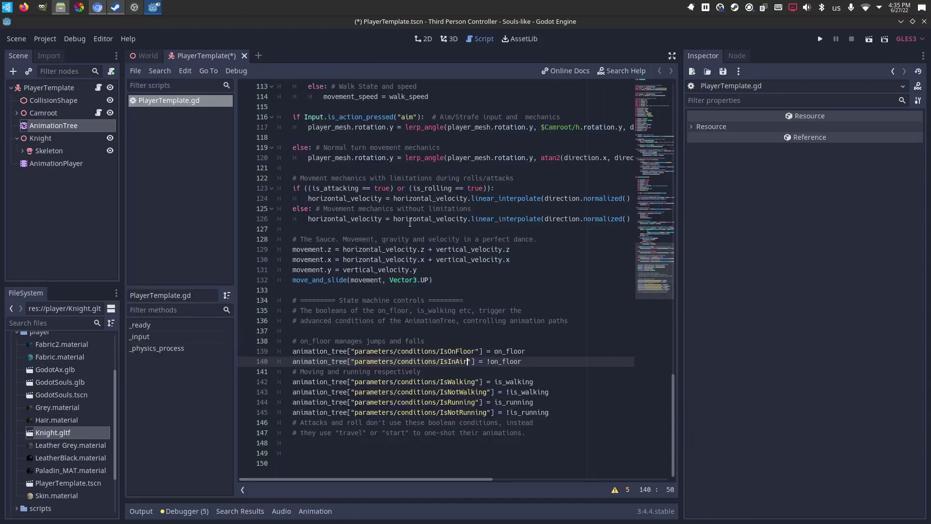
drag(671, 404, 662, 119)
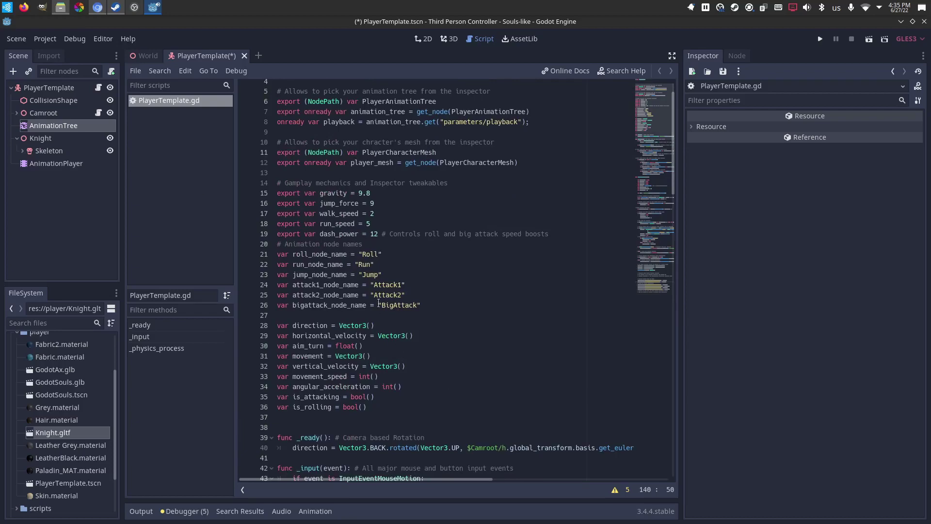
scroll(351, 272, down, 10)
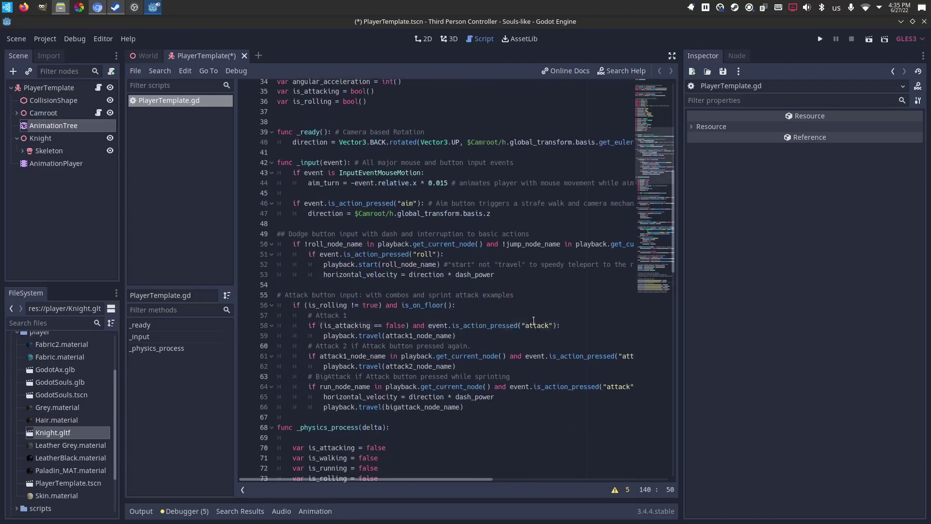
click(533, 326)
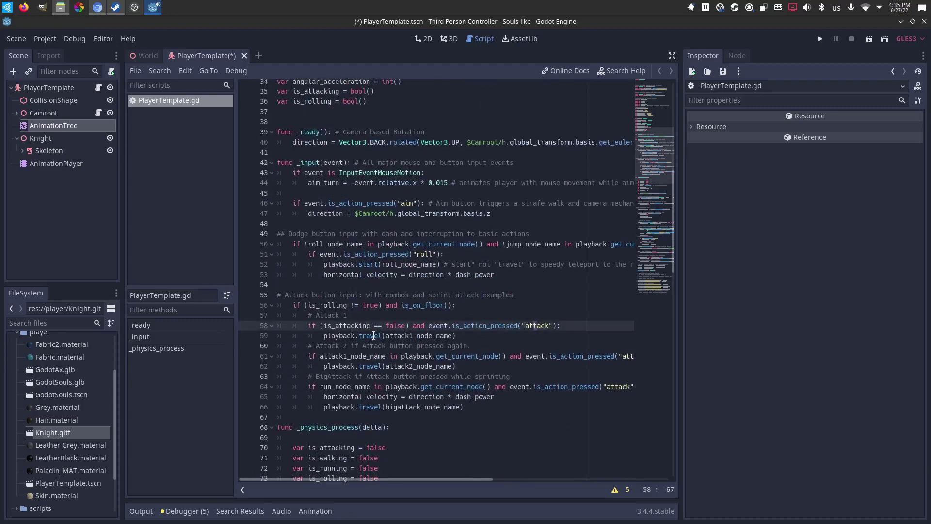
click(397, 336)
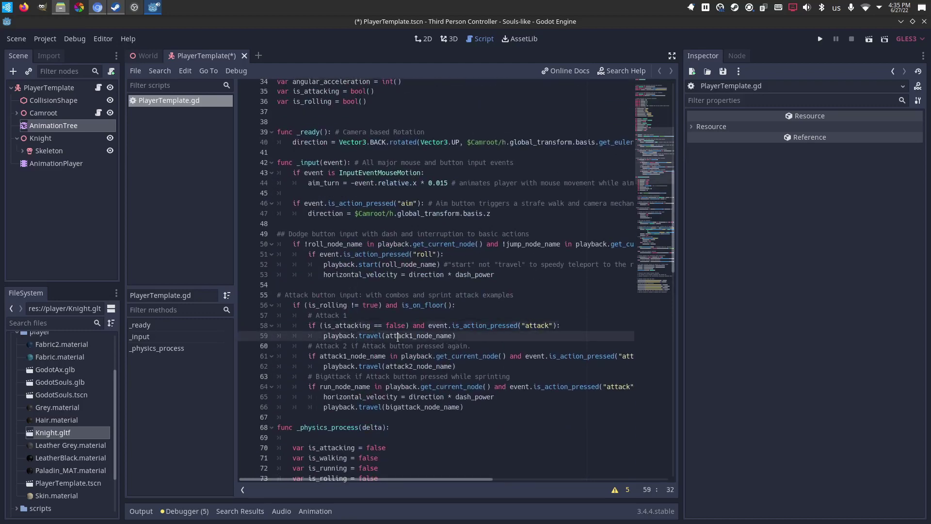
click(367, 265)
scroll(393, 264, down, 1)
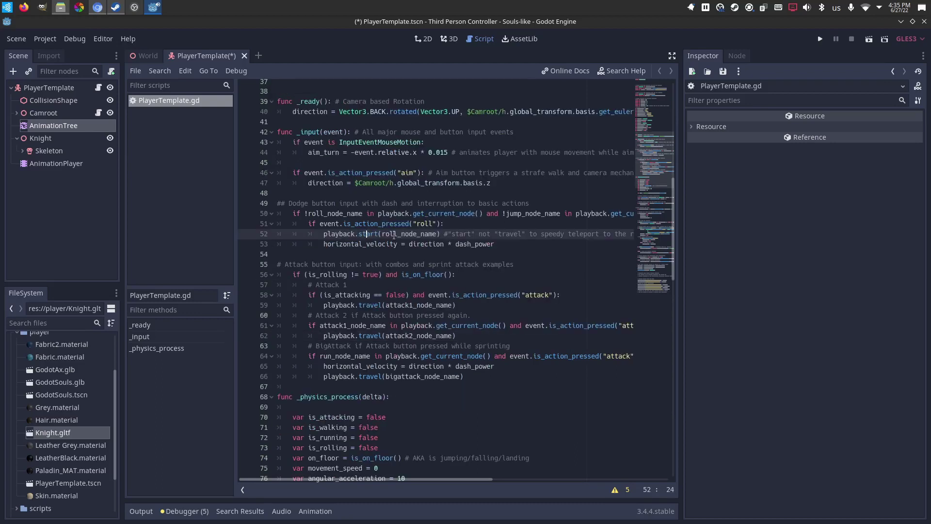
Examine how _physics_process defines the floor, attacking, rolling, walking and running states in the PlayerTemplate script.
scroll(428, 298, down, 8)
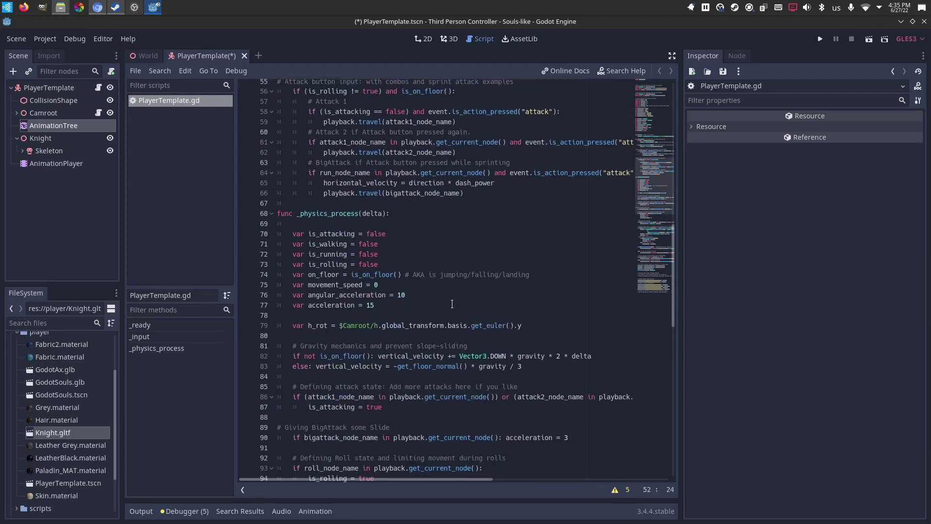
scroll(446, 308, down, 1)
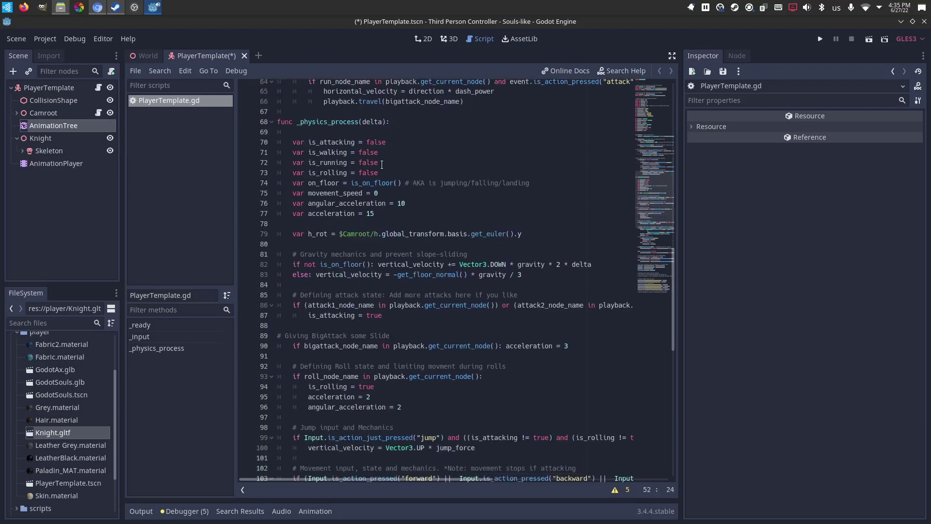
click(327, 163)
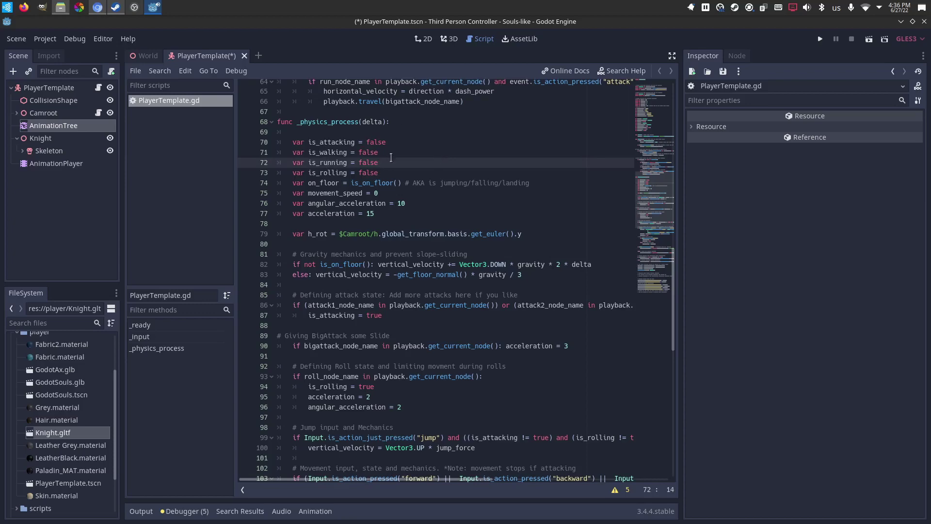
scroll(458, 271, down, 2)
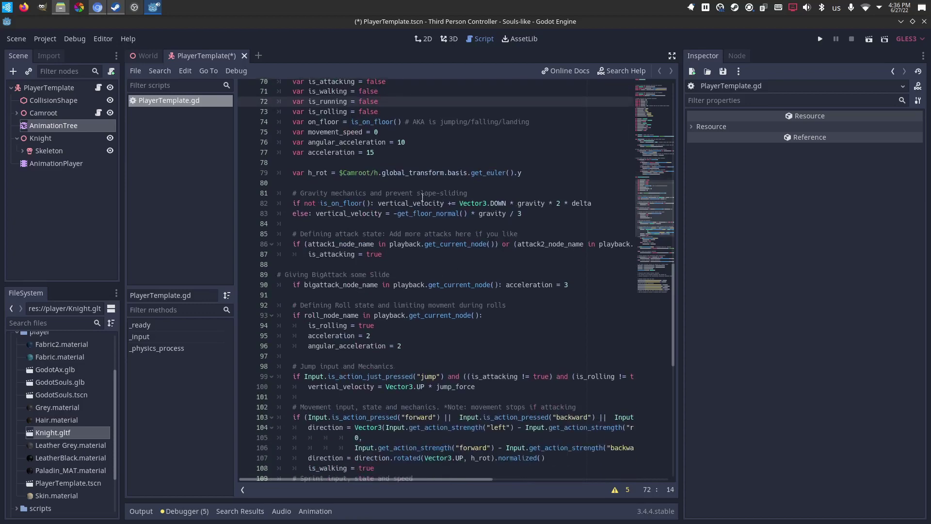
scroll(422, 197, down, 1)
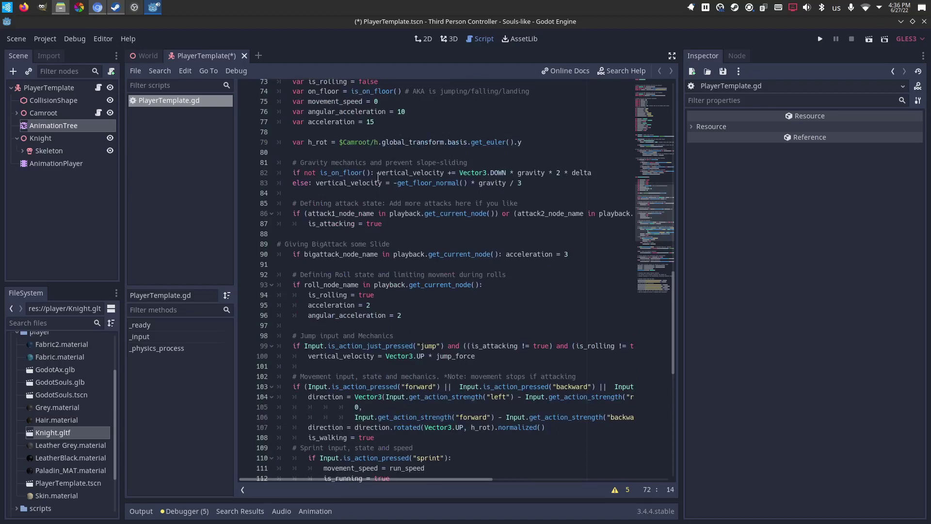
click(329, 173)
scroll(361, 168, down, 2)
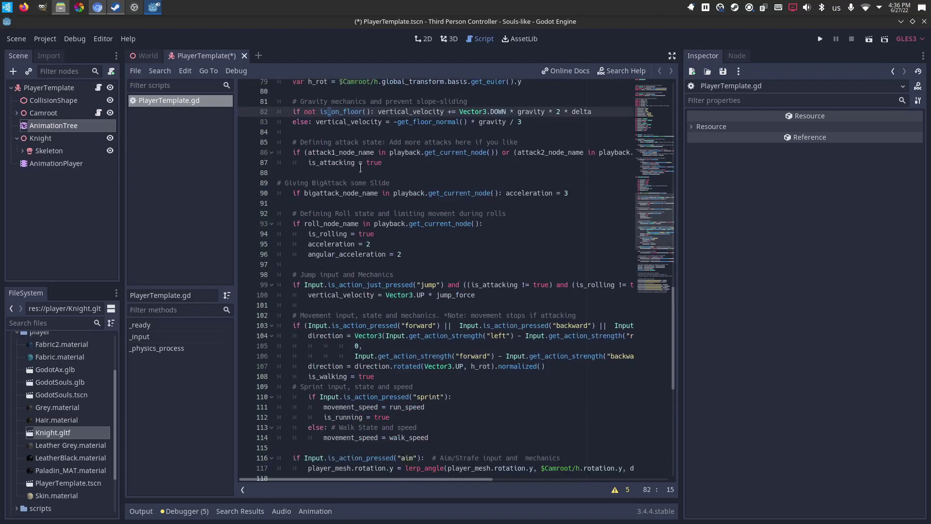
click(361, 163)
scroll(373, 231, down, 1)
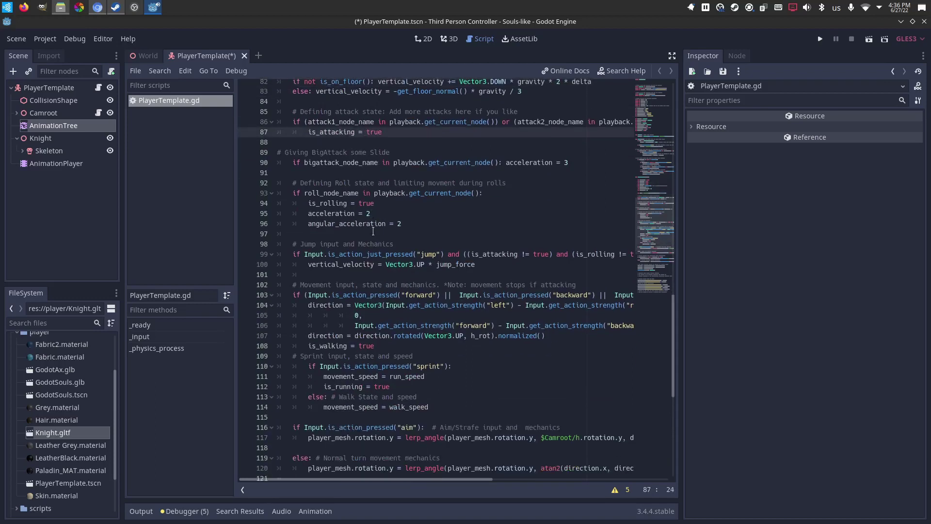
click(371, 204)
scroll(390, 260, down, 2)
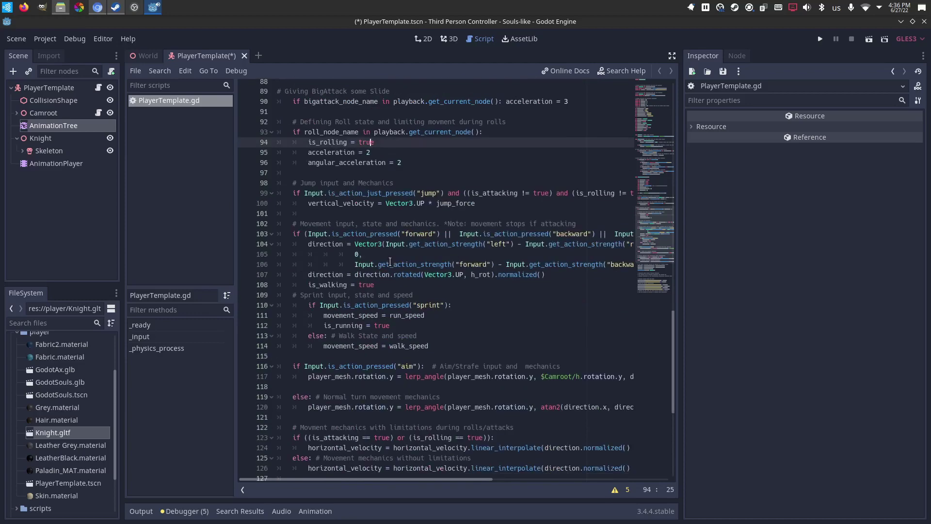
scroll(437, 227, down, 8)
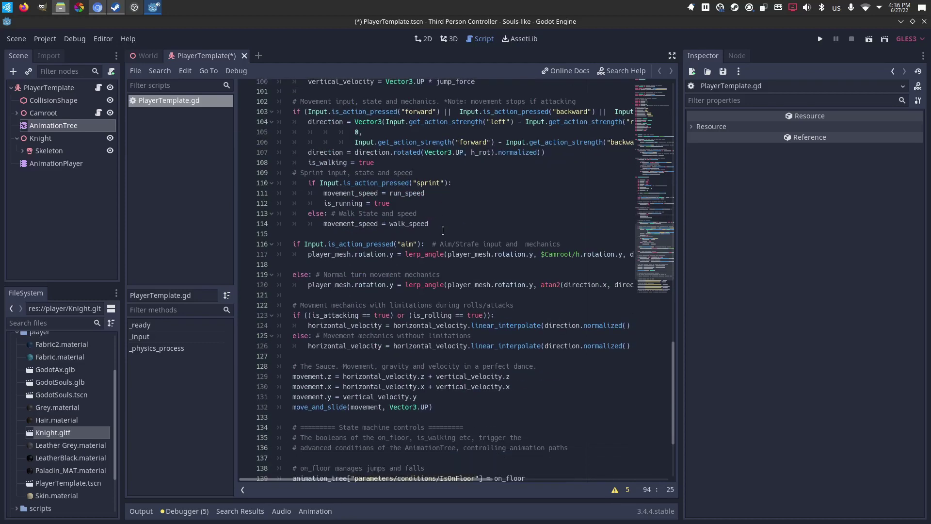
Highlight the State machine controls comment and the IsOnFloor condition name in the script's closing section.
click(518, 351)
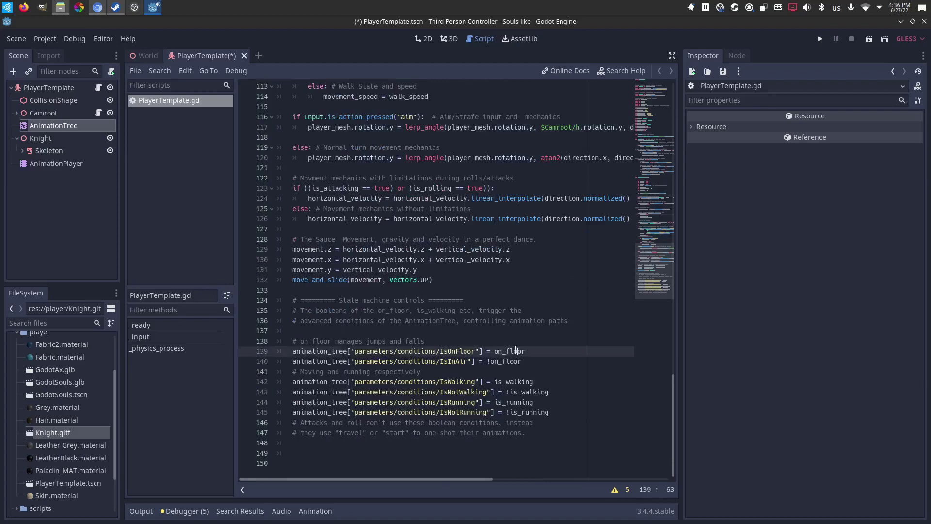
drag(308, 301, 448, 301)
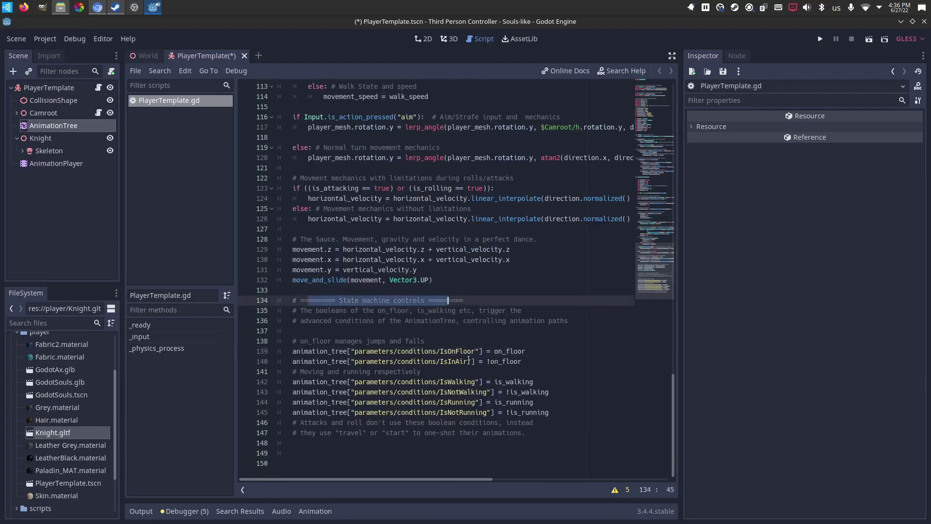
drag(439, 351, 473, 352)
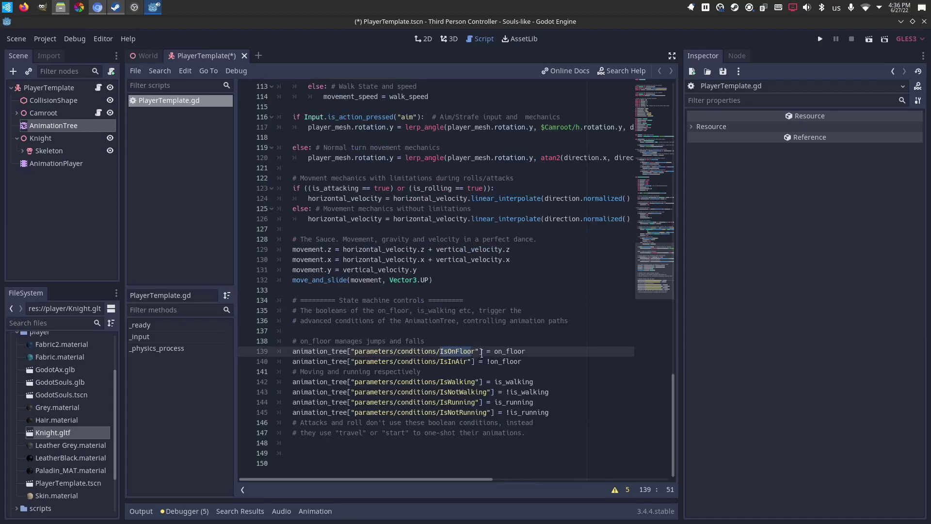
Turn off the AnimationTree's Is On Floor, Is Running and Is Walking conditions and return the state machine to Idle.
click(59, 162)
click(37, 128)
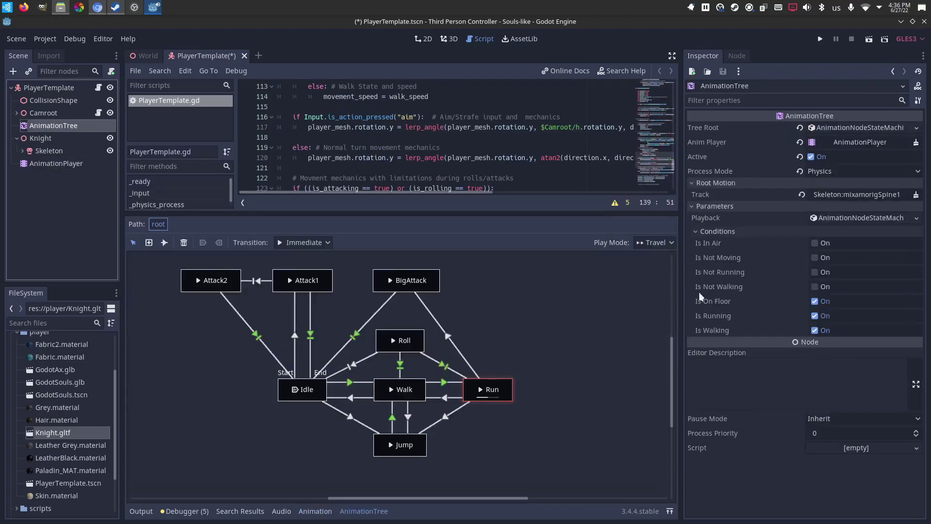
click(814, 302)
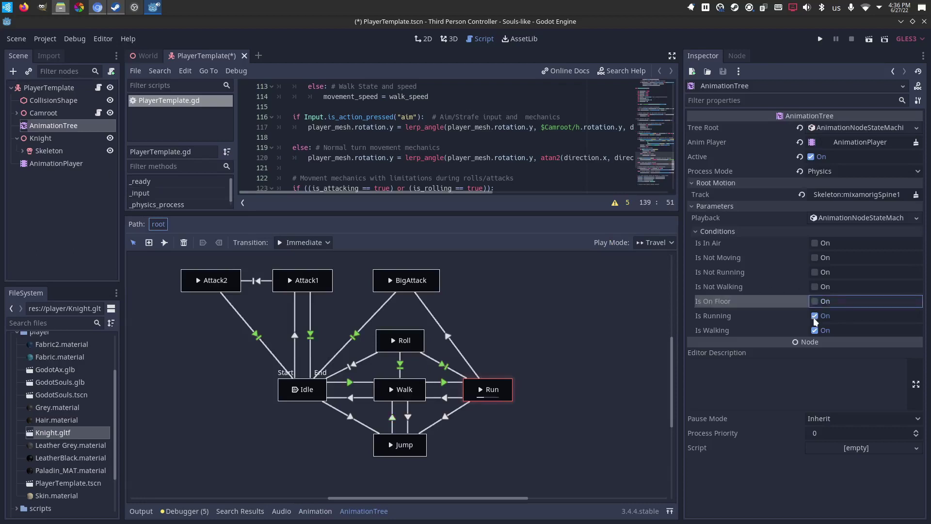
click(814, 316)
click(815, 330)
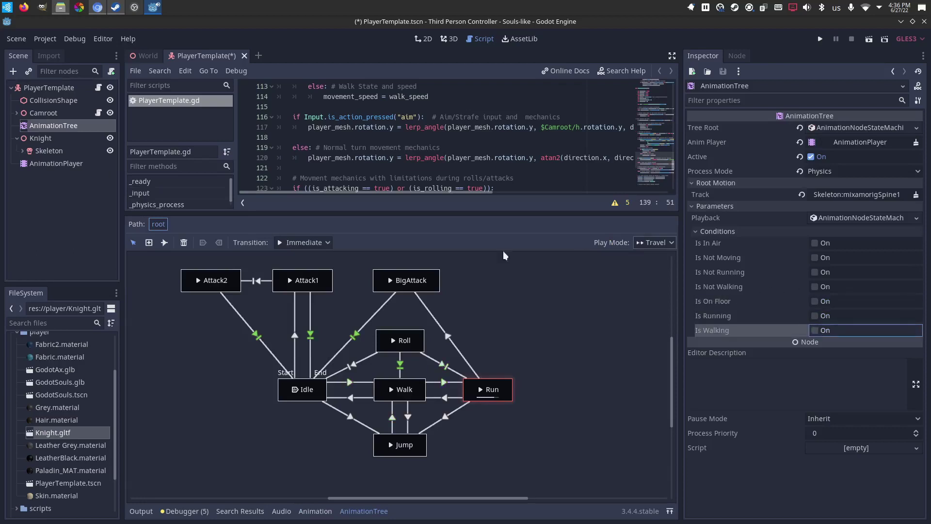
click(297, 394)
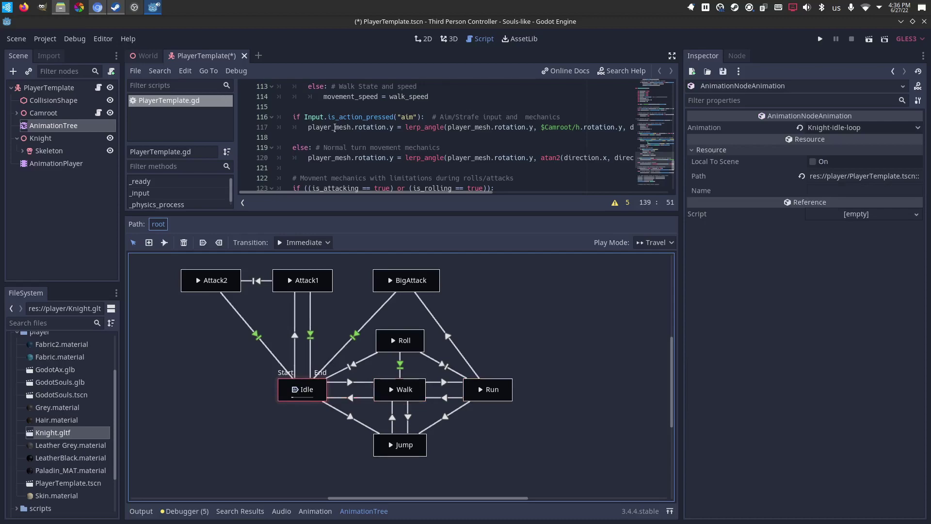
Review the PlayerTemplate script from its exported variables and animation node names through input and physics code to the State machine controls section.
click(97, 88)
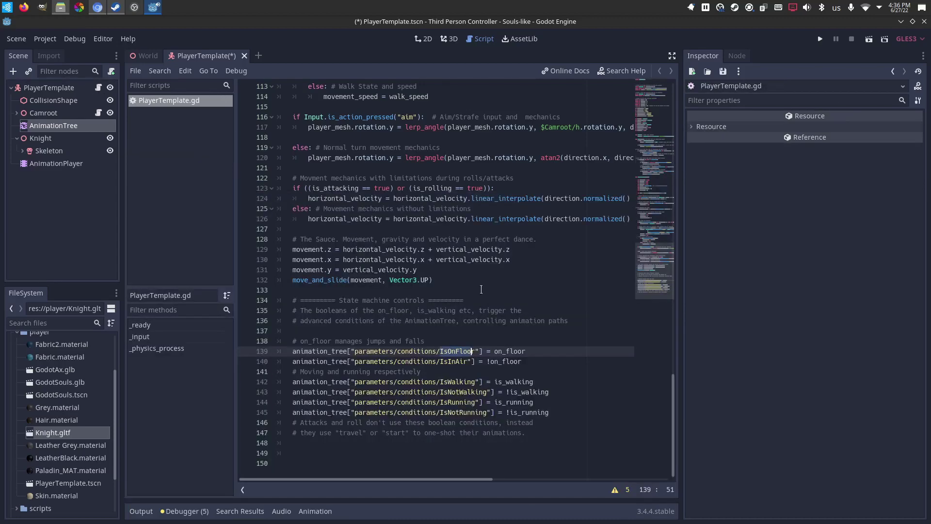
scroll(493, 345, up, 20)
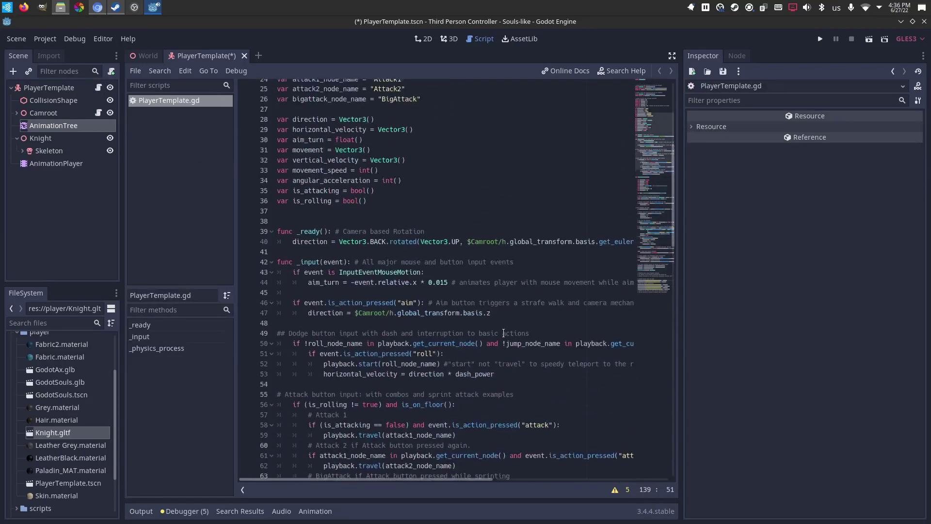
scroll(351, 170, up, 2)
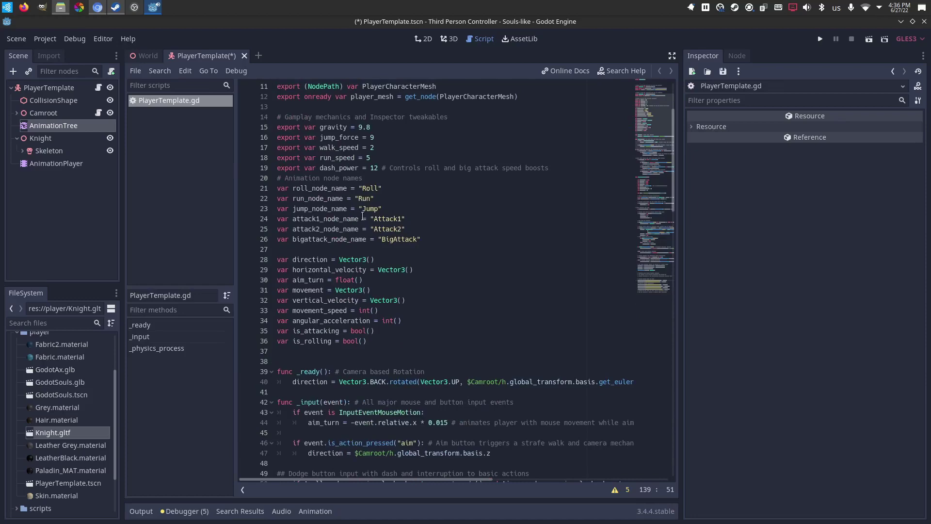
scroll(328, 228, down, 8)
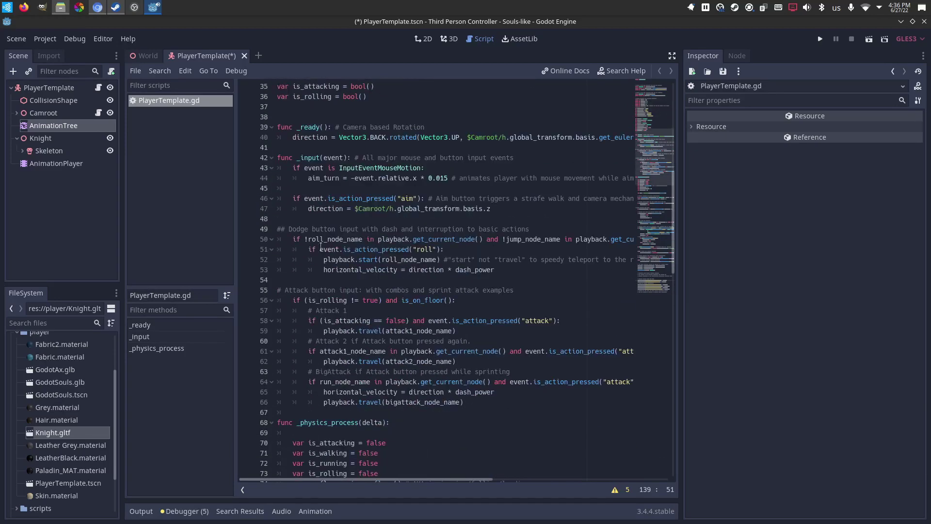
scroll(464, 297, down, 11)
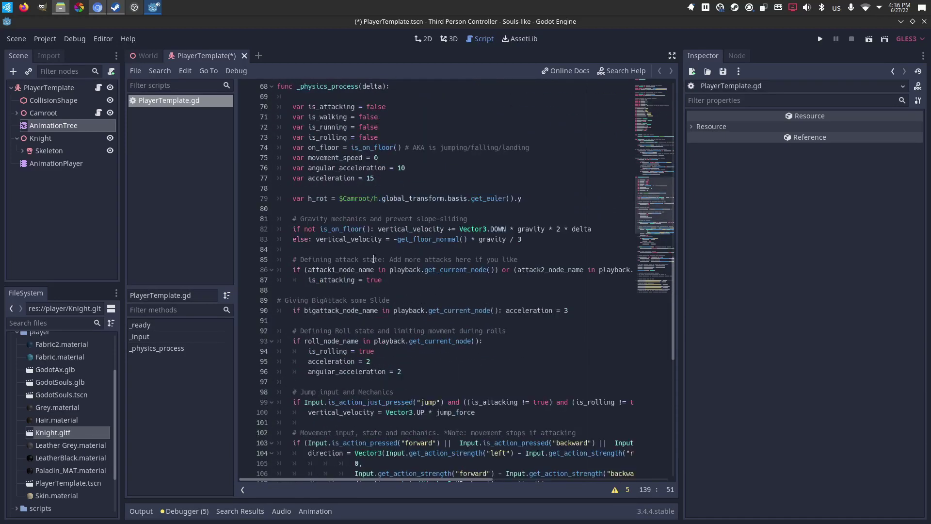
scroll(499, 249, down, 6)
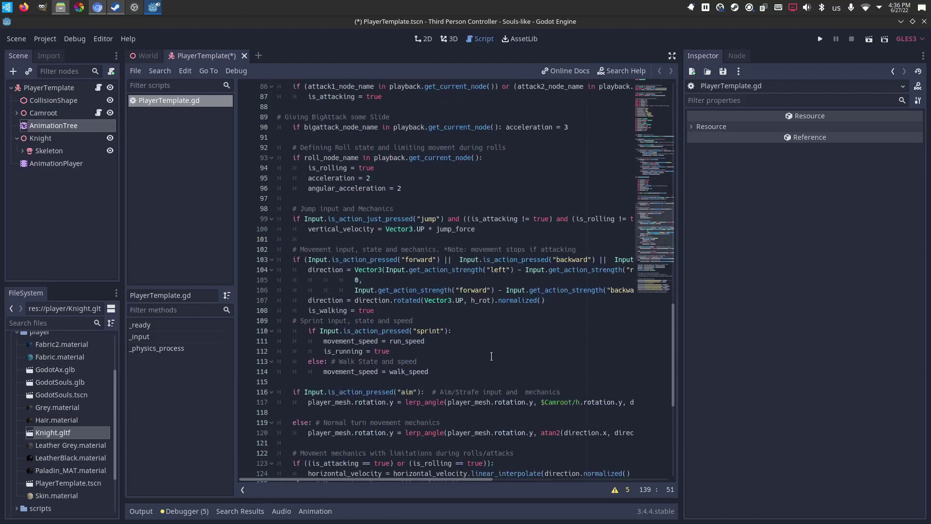
scroll(422, 306, down, 3)
scroll(339, 215, down, 6)
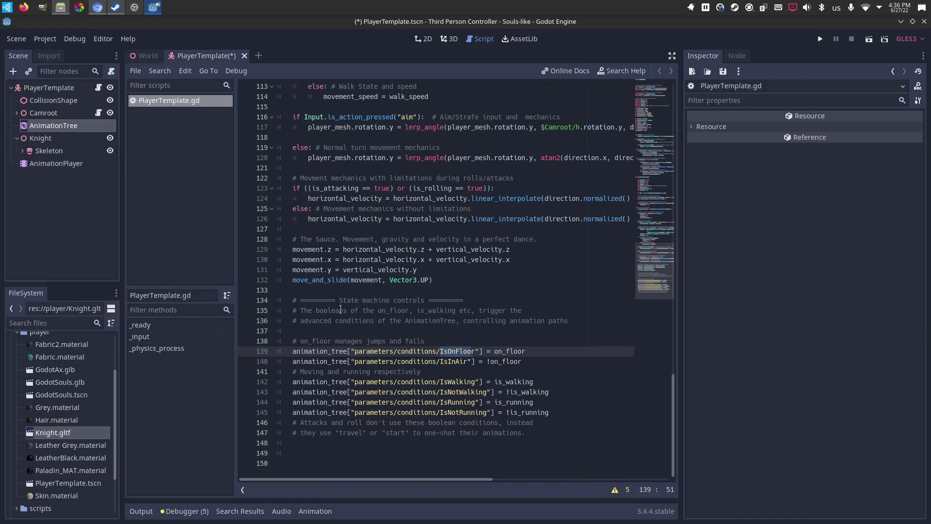
Return to the World scene and view the PlayerTemplate instance among the pillars from different angles.
click(49, 89)
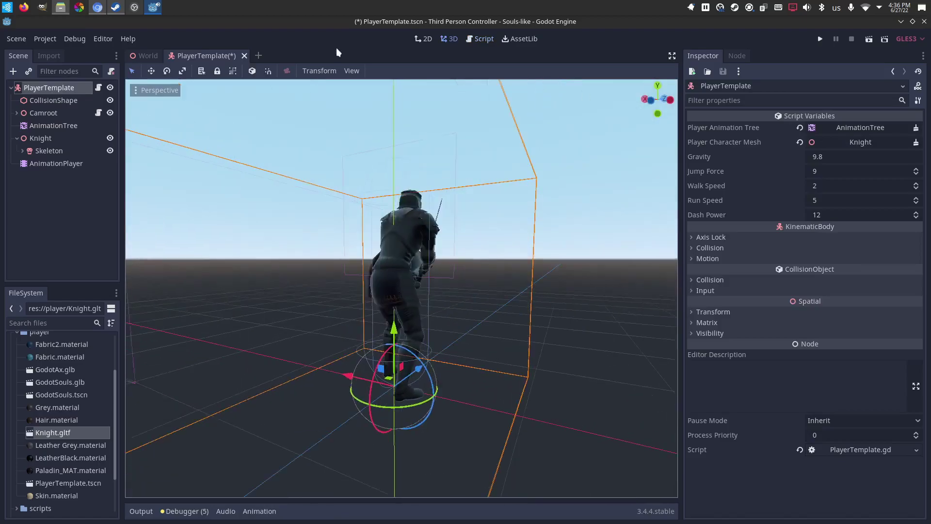
click(146, 55)
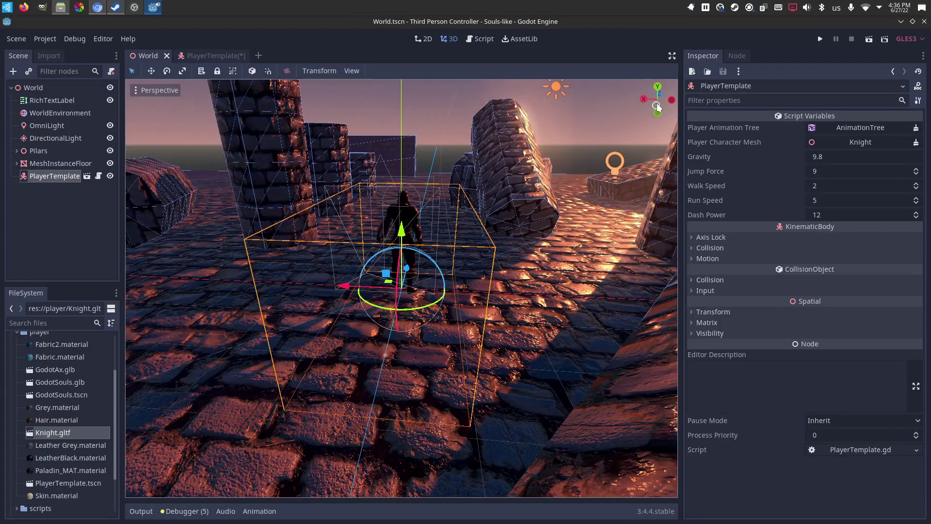
drag(658, 107, 676, 100)
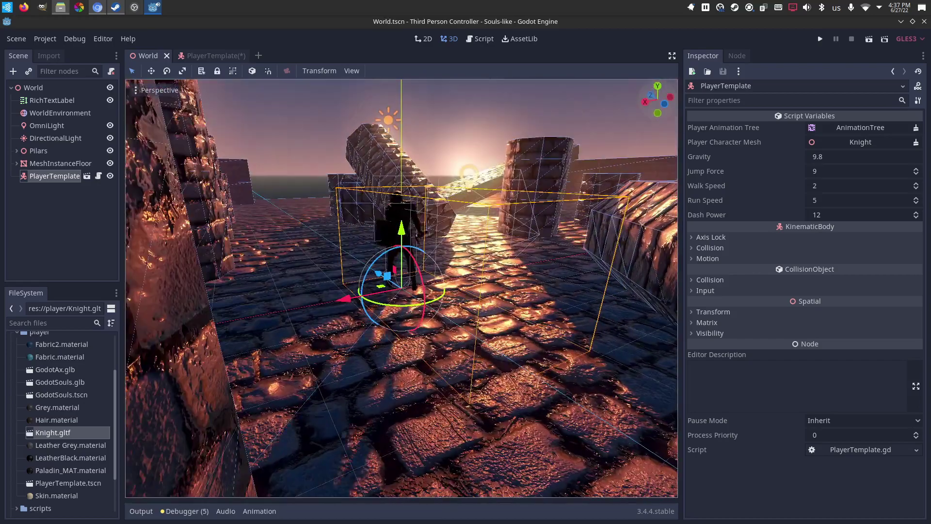
drag(563, 109, 541, 110)
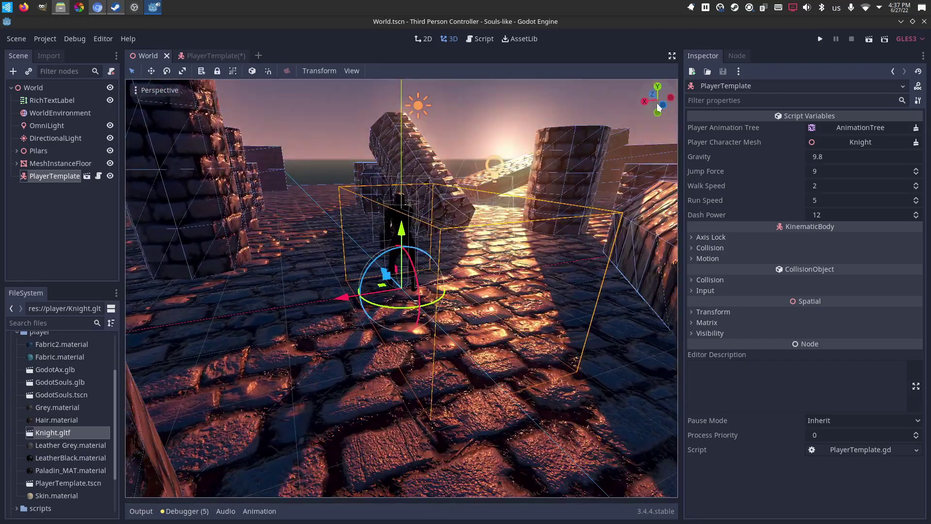